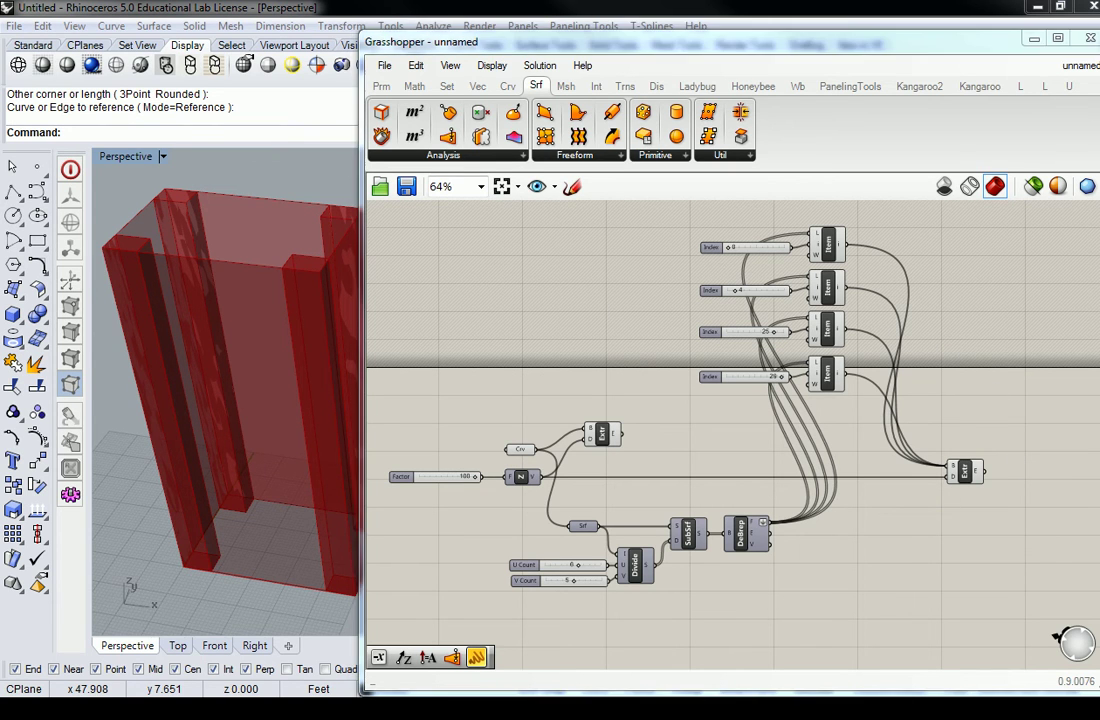
- Orbit the view and preview the red extruded shafts from the Extr component
{"action": "right_click_drag", "start_coordinate": [220, 330], "coordinate": [248, 243]}
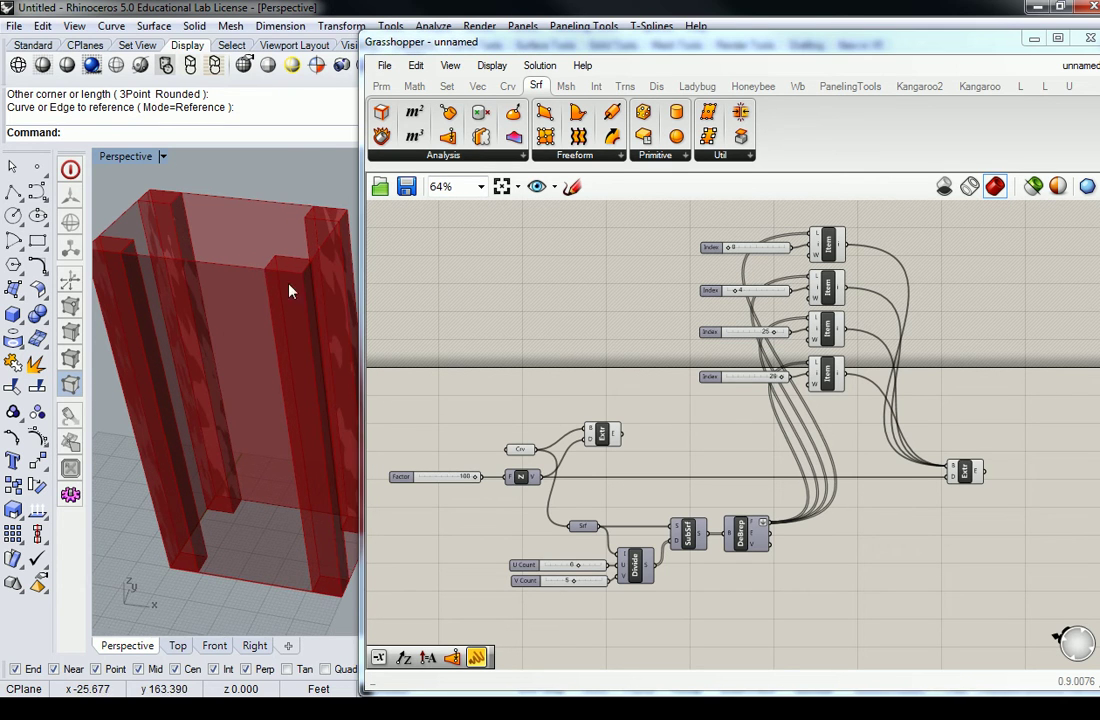
{"action": "right_click_drag", "start_coordinate": [942, 399], "coordinate": [863, 322]}
{"action": "left_click", "coordinate": [886, 394]}
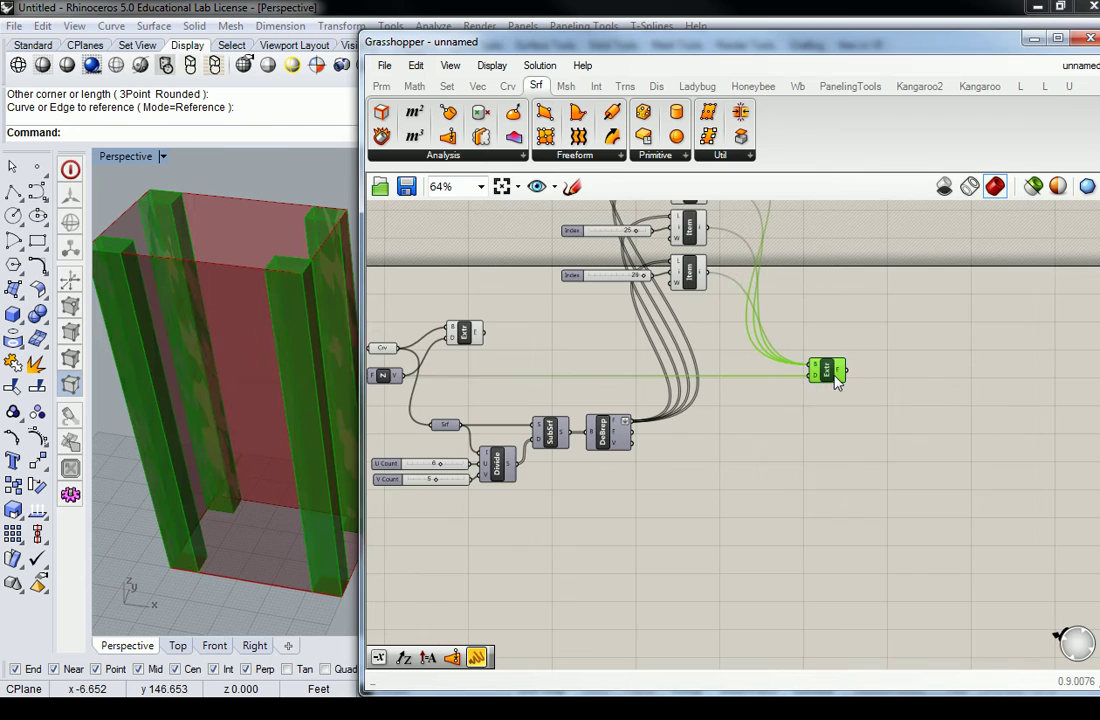
{"action": "right_click_drag", "start_coordinate": [937, 370], "coordinate": [828, 352]}
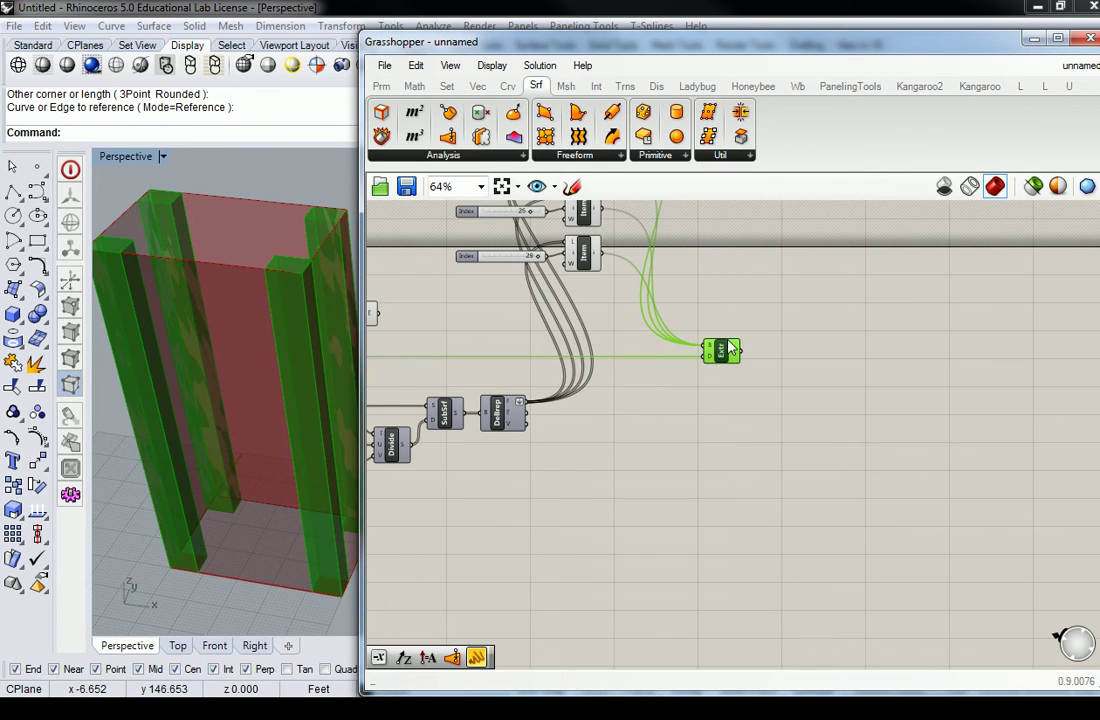
{"action": "mouse_move", "coordinate": [738, 355]}
{"action": "left_click", "coordinate": [778, 307]}
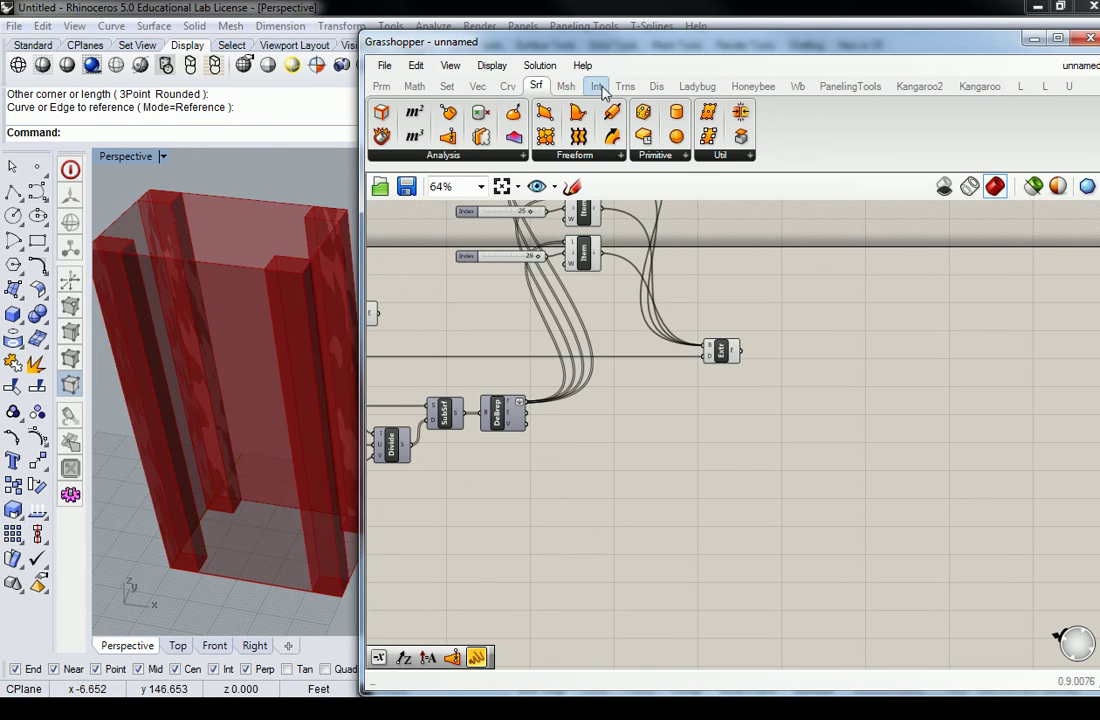
- Place a Deconstruct Brep beside the extrusion and wire Extr's E output into its B input
{"action": "left_click", "coordinate": [443, 155]}
{"action": "left_click", "coordinate": [417, 363]}
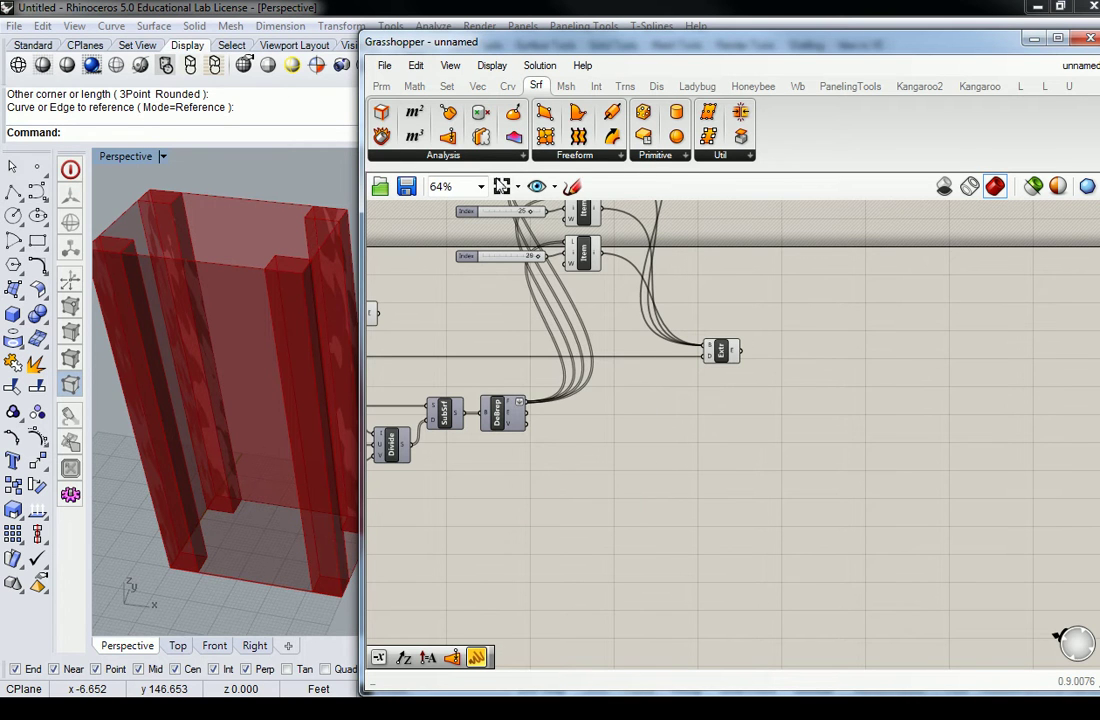
{"action": "left_click", "coordinate": [798, 348]}
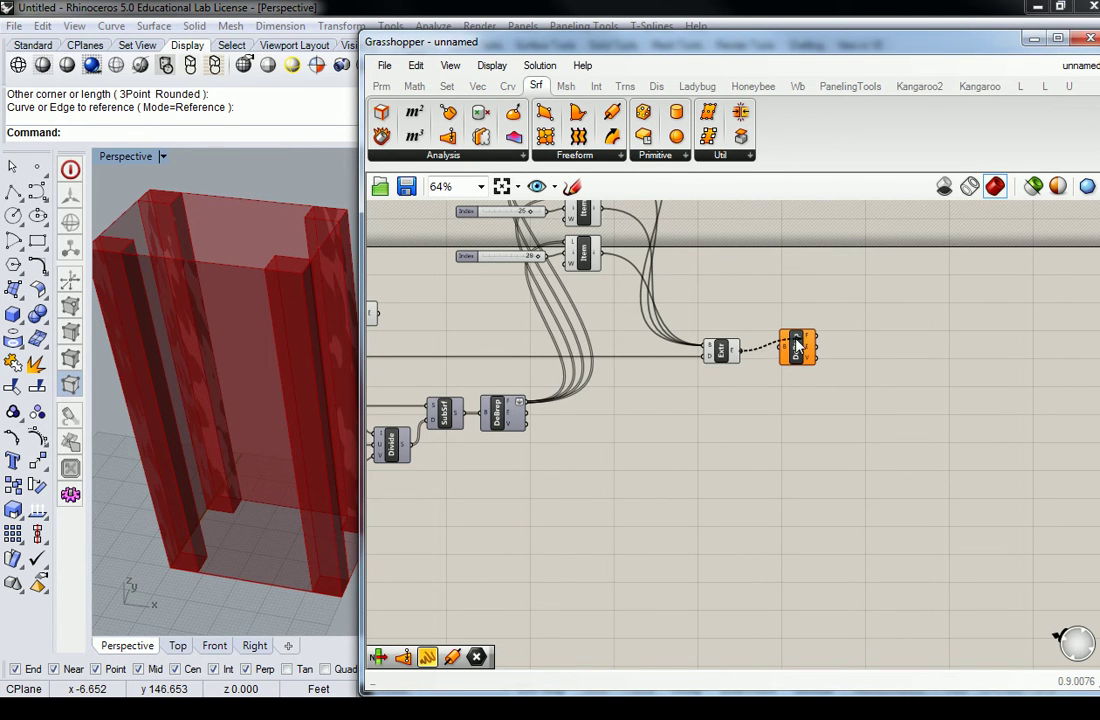
{"action": "left_click_drag", "start_coordinate": [741, 350], "coordinate": [787, 350]}
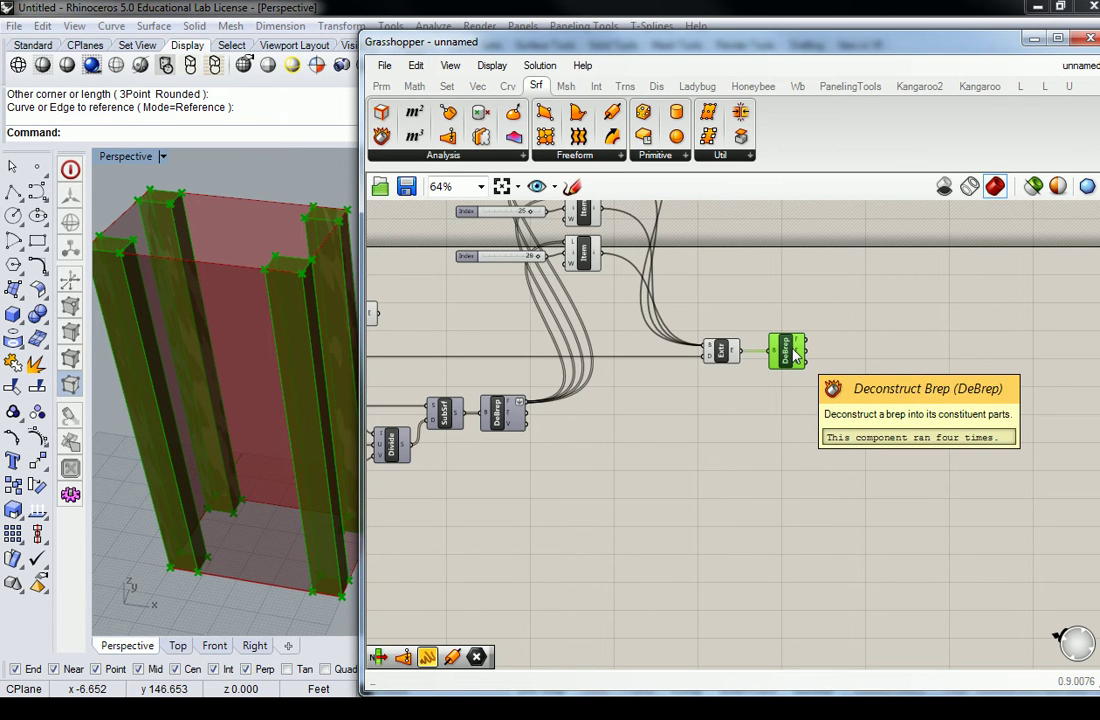
{"action": "left_click", "coordinate": [862, 305]}
{"action": "right_click_drag", "start_coordinate": [304, 351], "coordinate": [266, 336]}
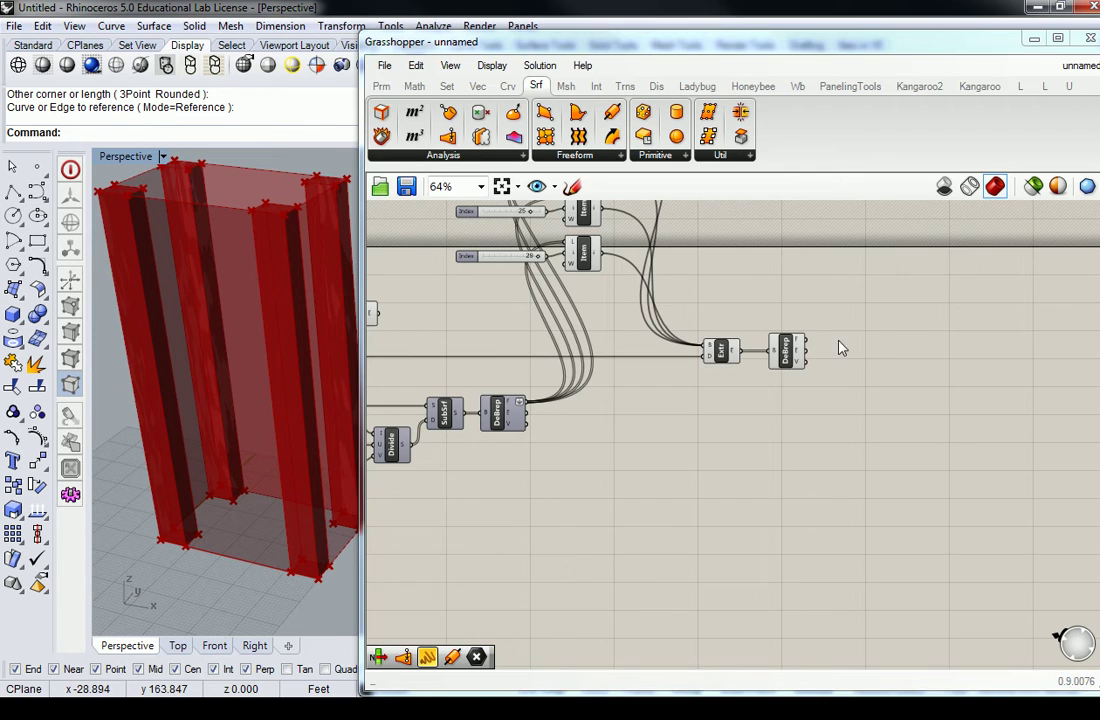
{"action": "right_click_drag", "start_coordinate": [840, 346], "coordinate": [771, 368]}
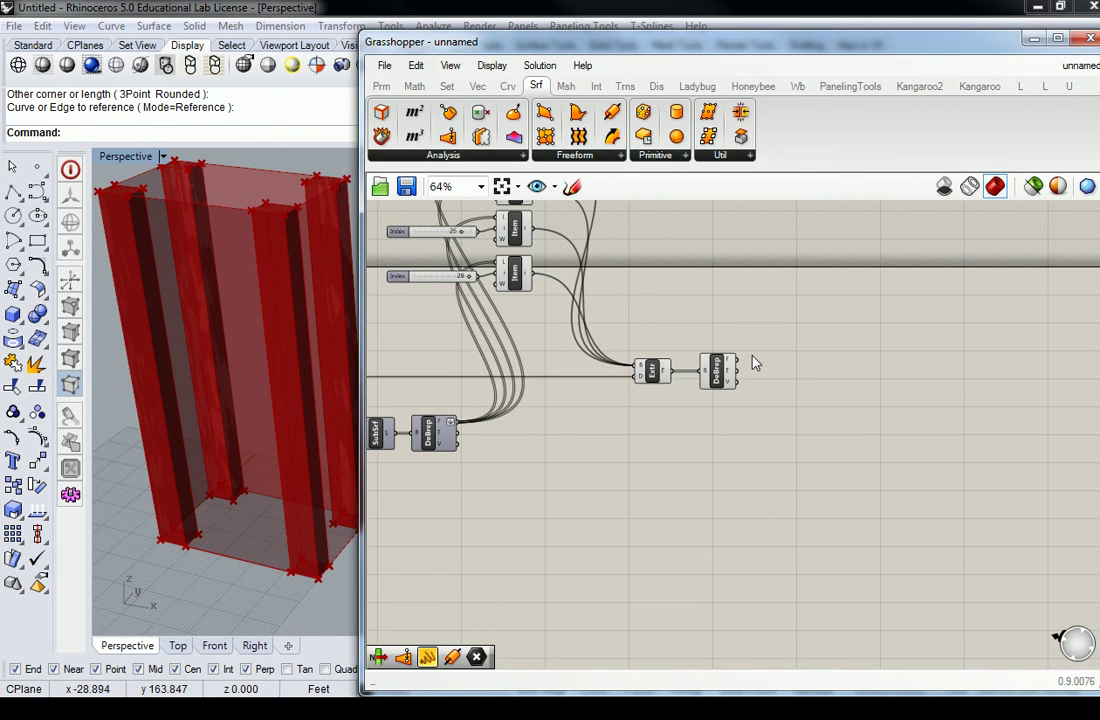
- Place a List Item component next to Deconstruct Brep
{"action": "left_click", "coordinate": [414, 86]}
{"action": "left_click", "coordinate": [446, 86]}
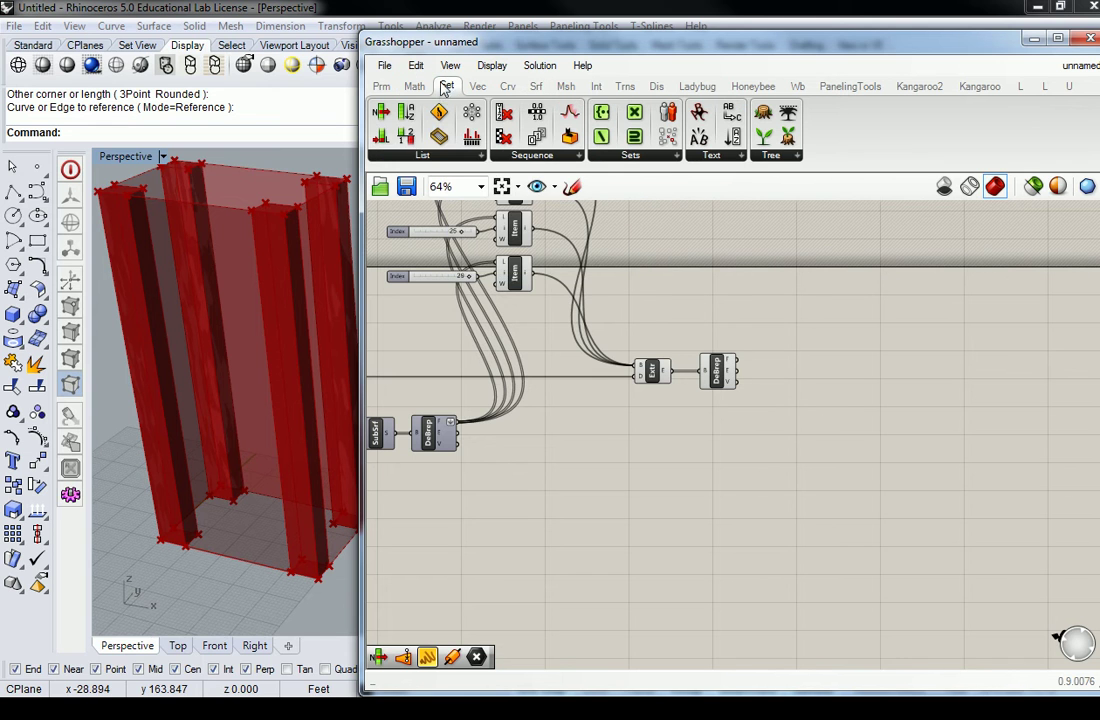
{"action": "left_click", "coordinate": [420, 150]}
{"action": "left_click", "coordinate": [422, 214]}
{"action": "left_click", "coordinate": [763, 400]}
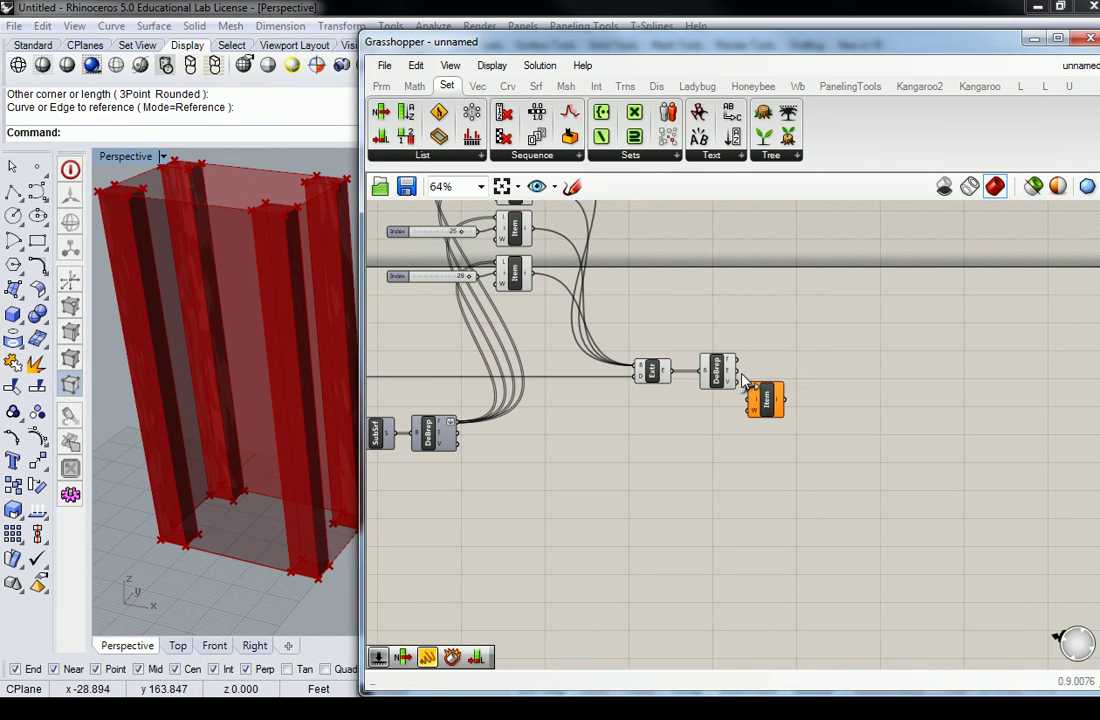
{"action": "scroll", "coordinate": [725, 372], "scroll_direction": "up", "scroll_amount": 3}
- Reposition List Item and wire DeBrep's edges output into its L input
{"action": "mouse_move", "coordinate": [725, 372]}
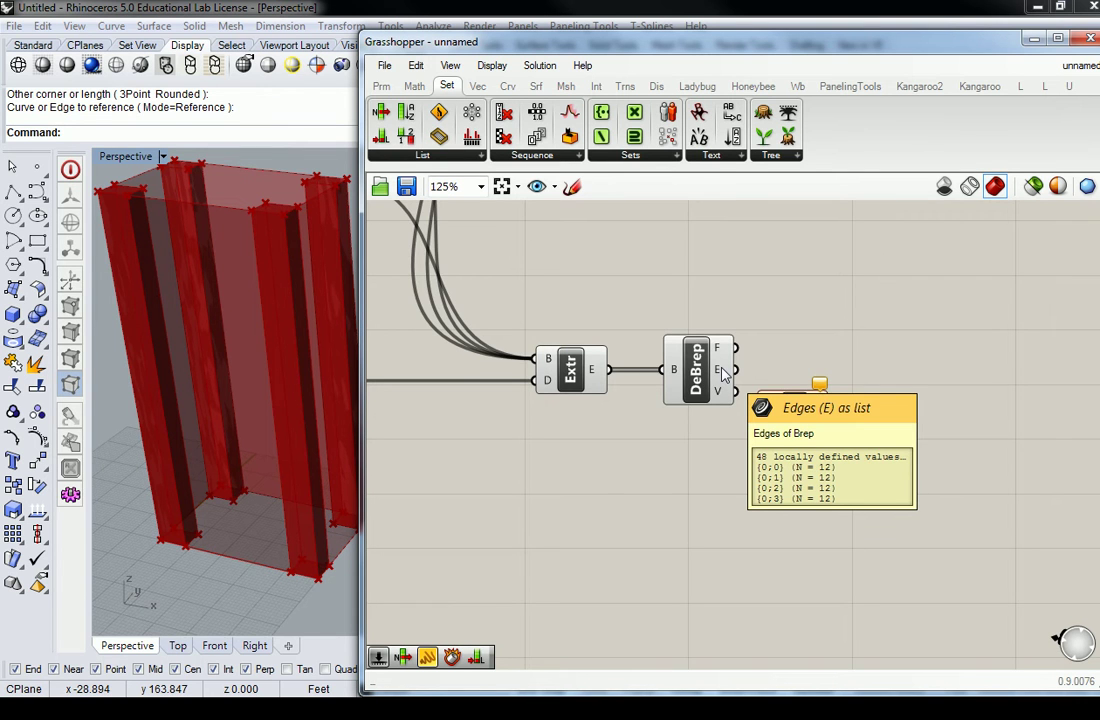
{"action": "right_click_drag", "start_coordinate": [725, 372], "coordinate": [643, 372]}
{"action": "left_click_drag", "start_coordinate": [711, 425], "coordinate": [800, 460]}
{"action": "left_click", "coordinate": [731, 417]}
{"action": "left_click", "coordinate": [805, 462]}
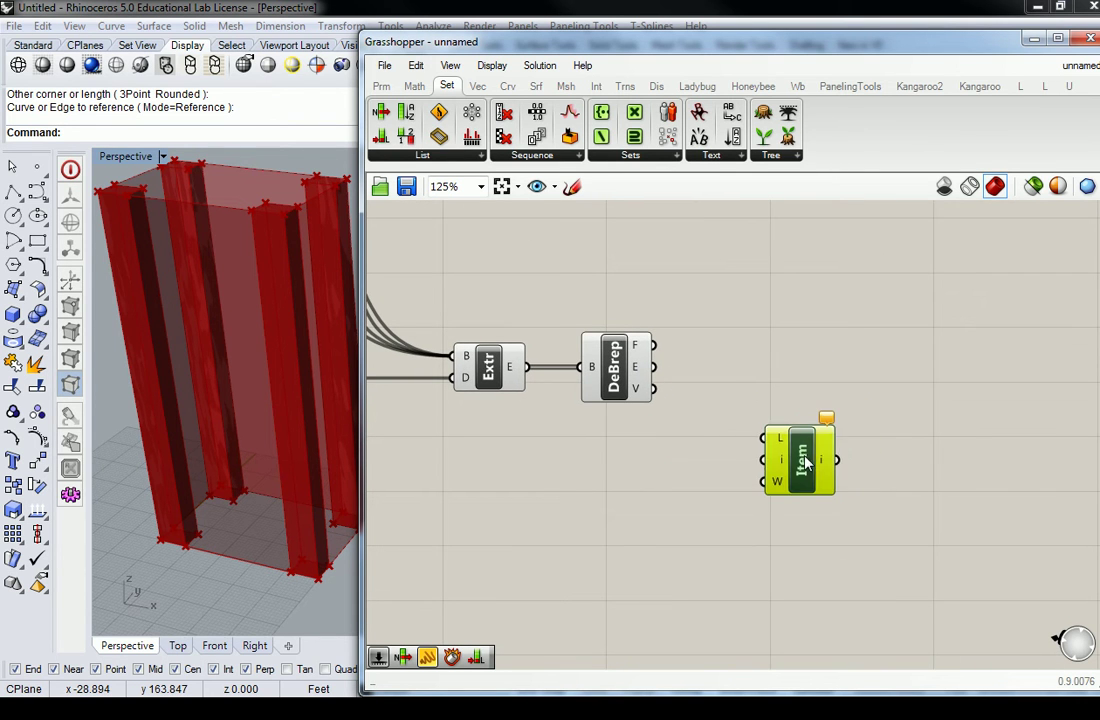
{"action": "left_click", "coordinate": [692, 400]}
{"action": "left_click_drag", "start_coordinate": [654, 367], "coordinate": [760, 449]}
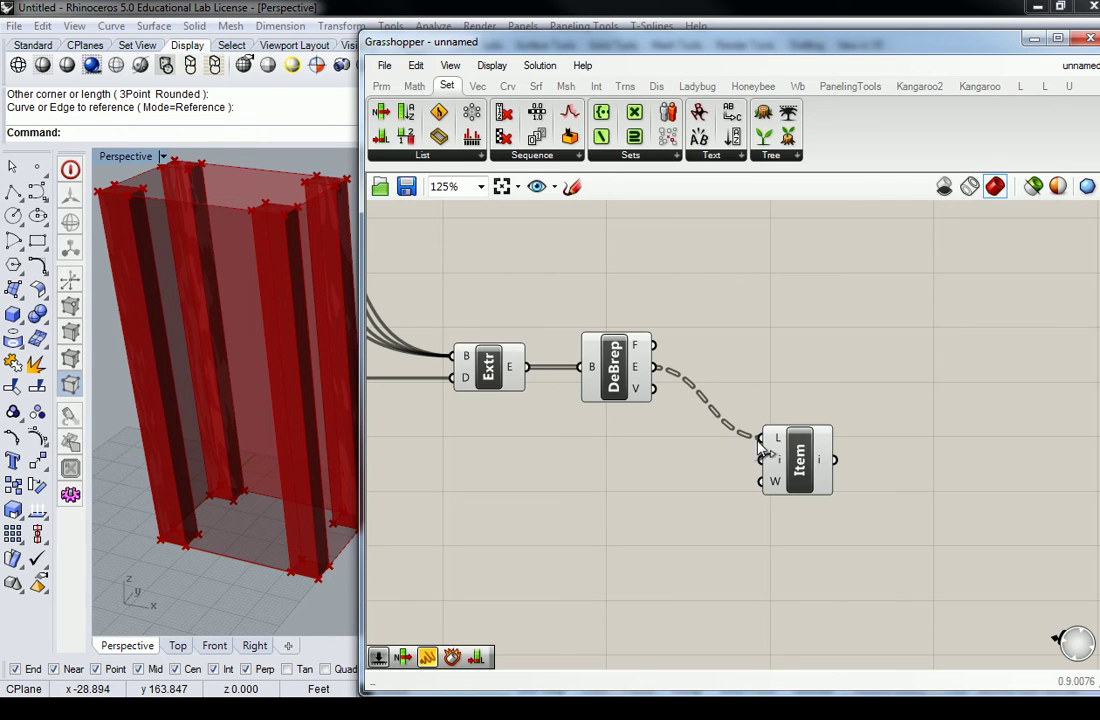
- Create a 0<1 number slider and wire it into List Item's index input
{"action": "double_click", "coordinate": [638, 462]}
{"action": "type", "text": "0<1"}
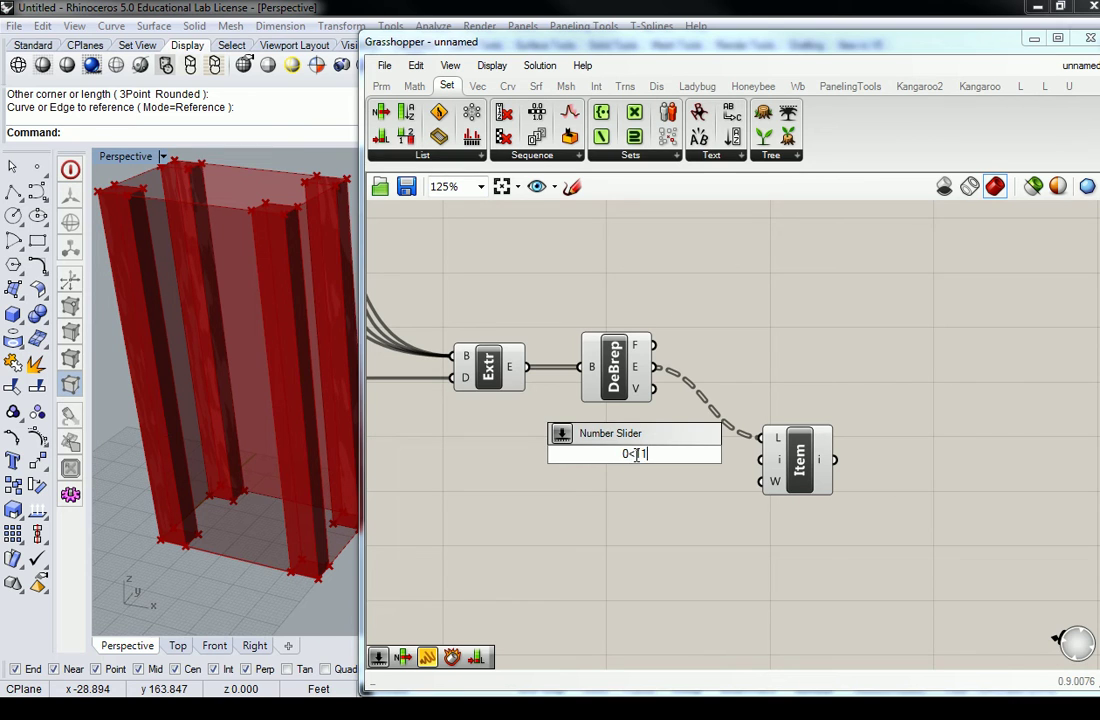
{"action": "key", "text": "Return"}
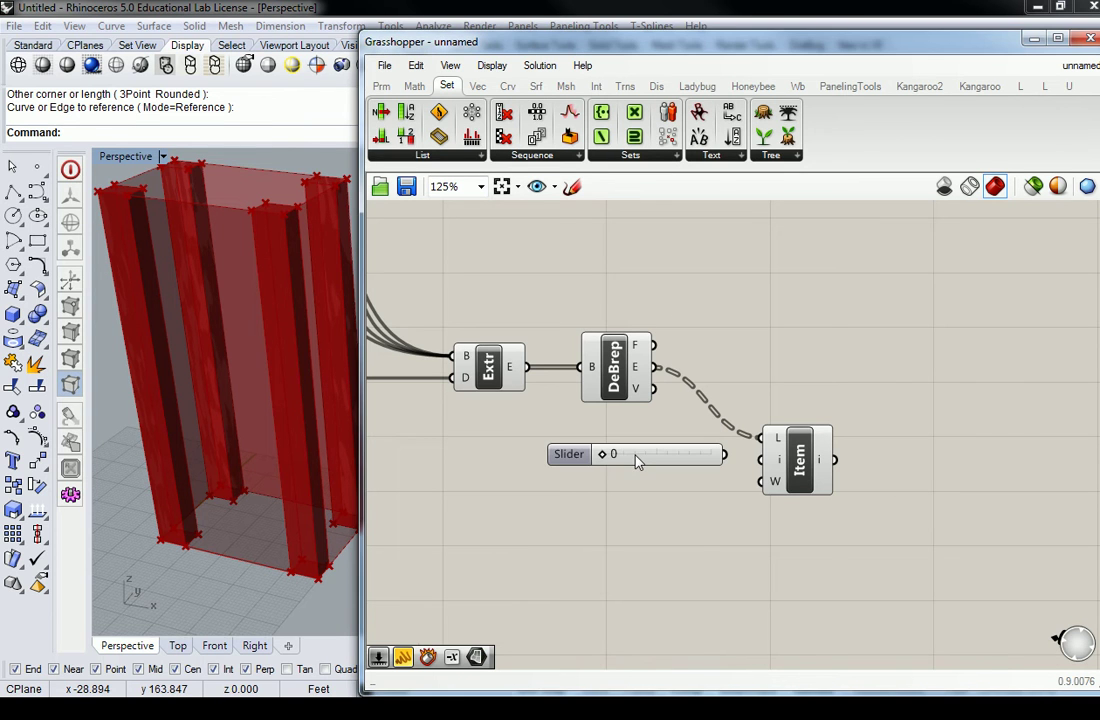
{"action": "left_click_drag", "start_coordinate": [714, 460], "coordinate": [762, 460]}
{"action": "left_click", "coordinate": [812, 466]}
{"action": "right_click_drag", "start_coordinate": [314, 503], "coordinate": [255, 538]}
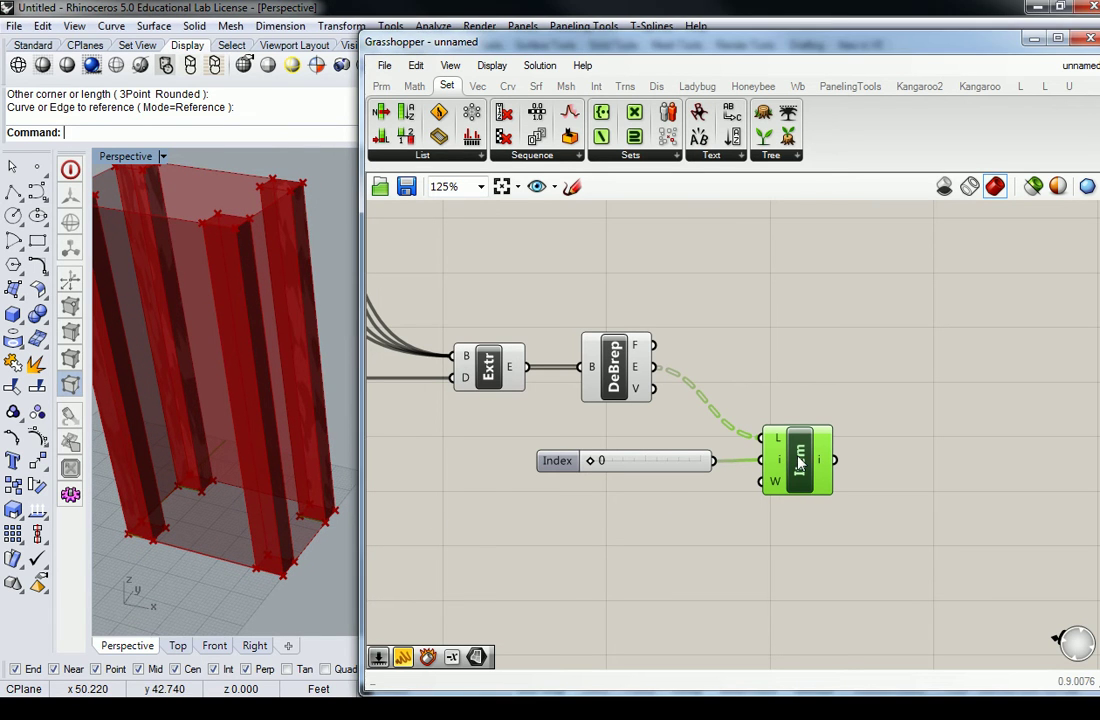
- Slide the edge index through 1, 2, 5, 6, 7 and back to 6, checking each picked edge
{"action": "left_click", "coordinate": [757, 506]}
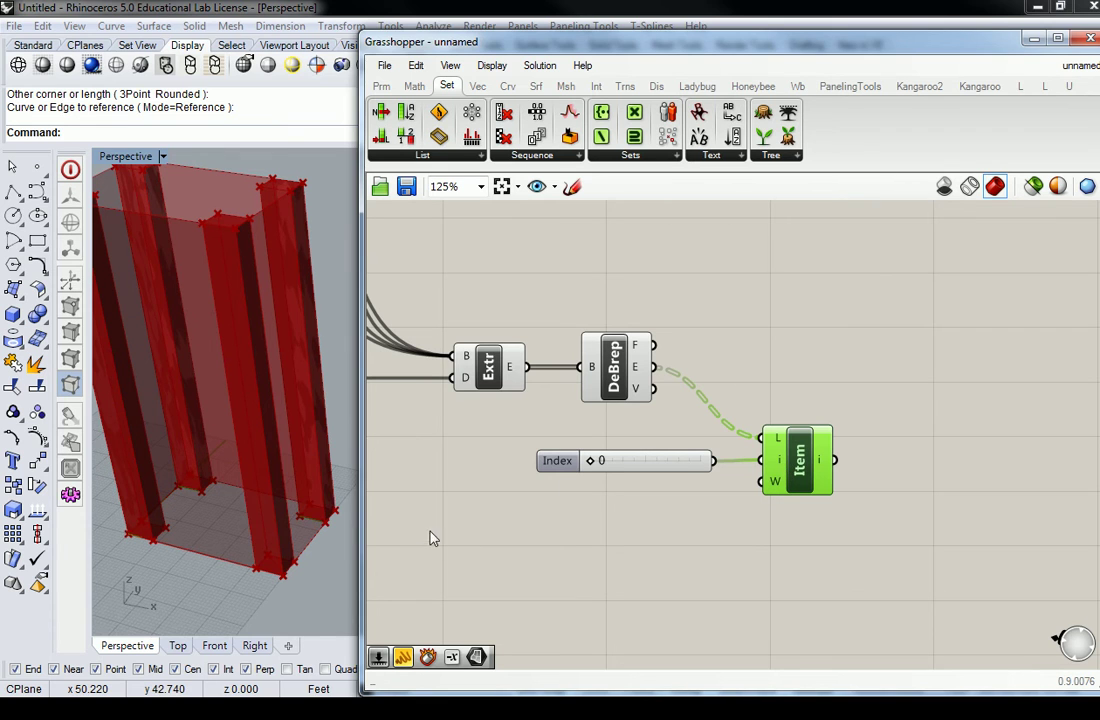
{"action": "right_click_drag", "start_coordinate": [314, 503], "coordinate": [322, 530]}
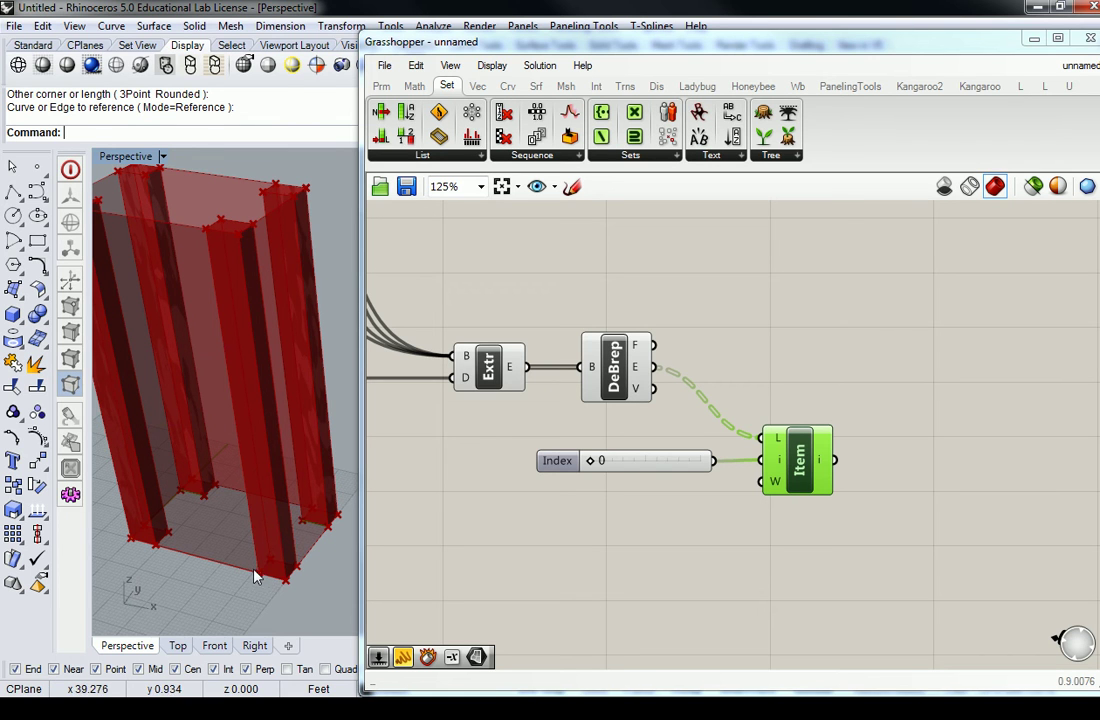
{"action": "left_click_drag", "start_coordinate": [590, 460], "coordinate": [597, 461]}
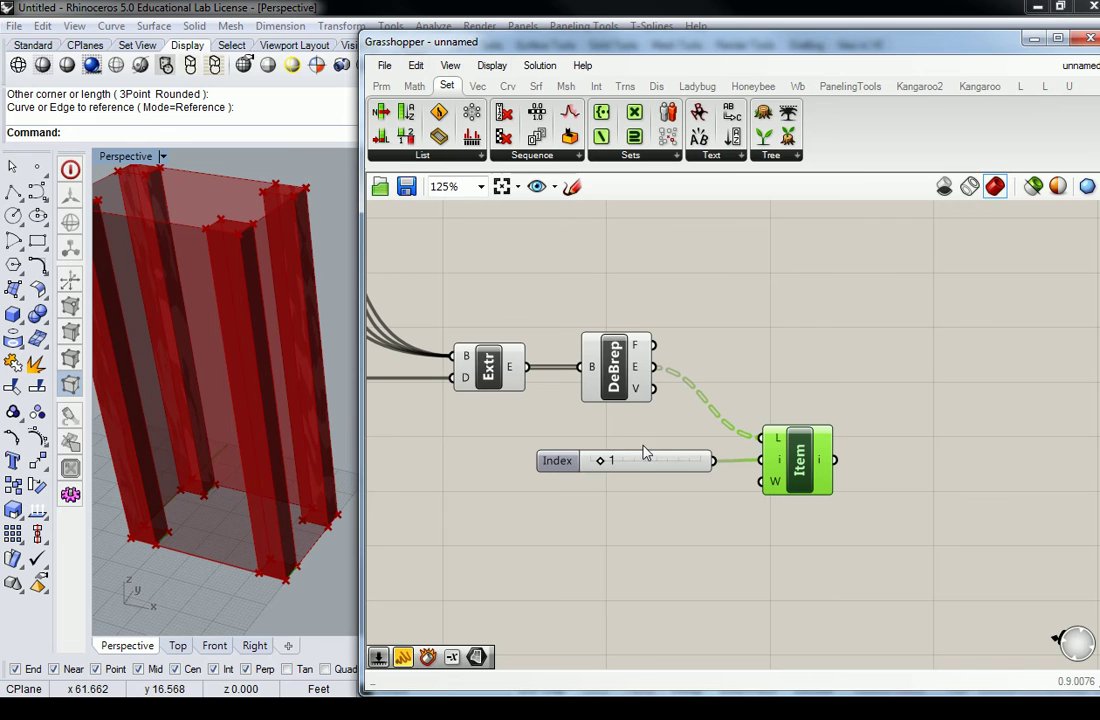
{"action": "left_click_drag", "start_coordinate": [606, 462], "coordinate": [633, 461]}
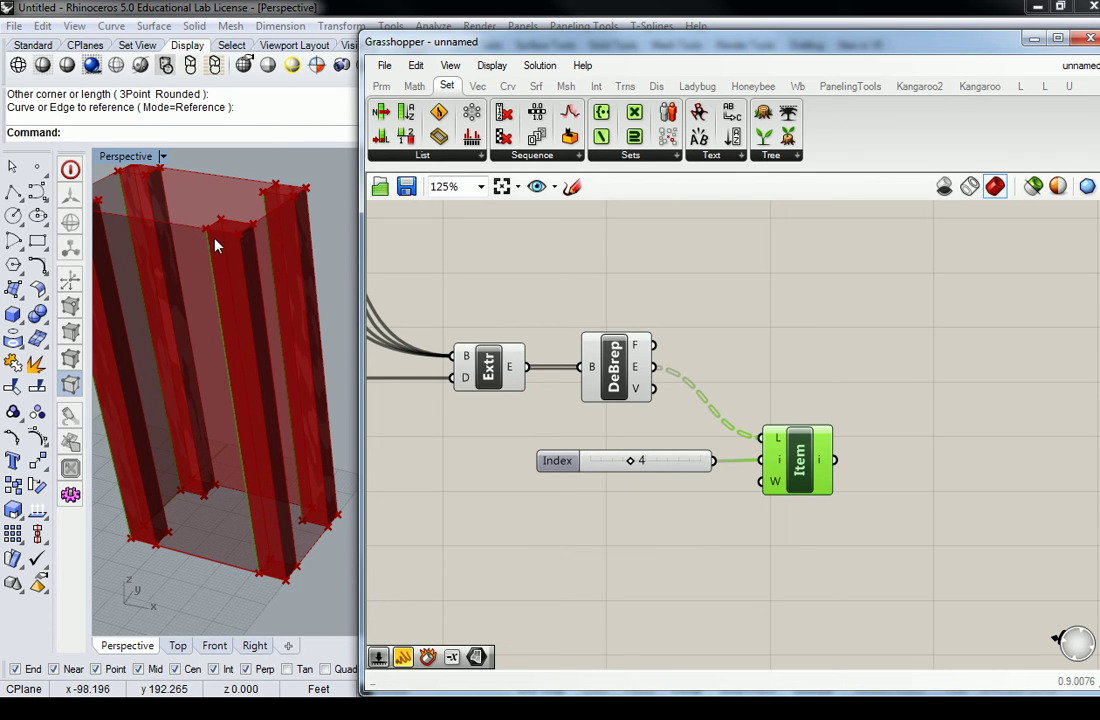
{"action": "left_click_drag", "start_coordinate": [633, 462], "coordinate": [642, 462]}
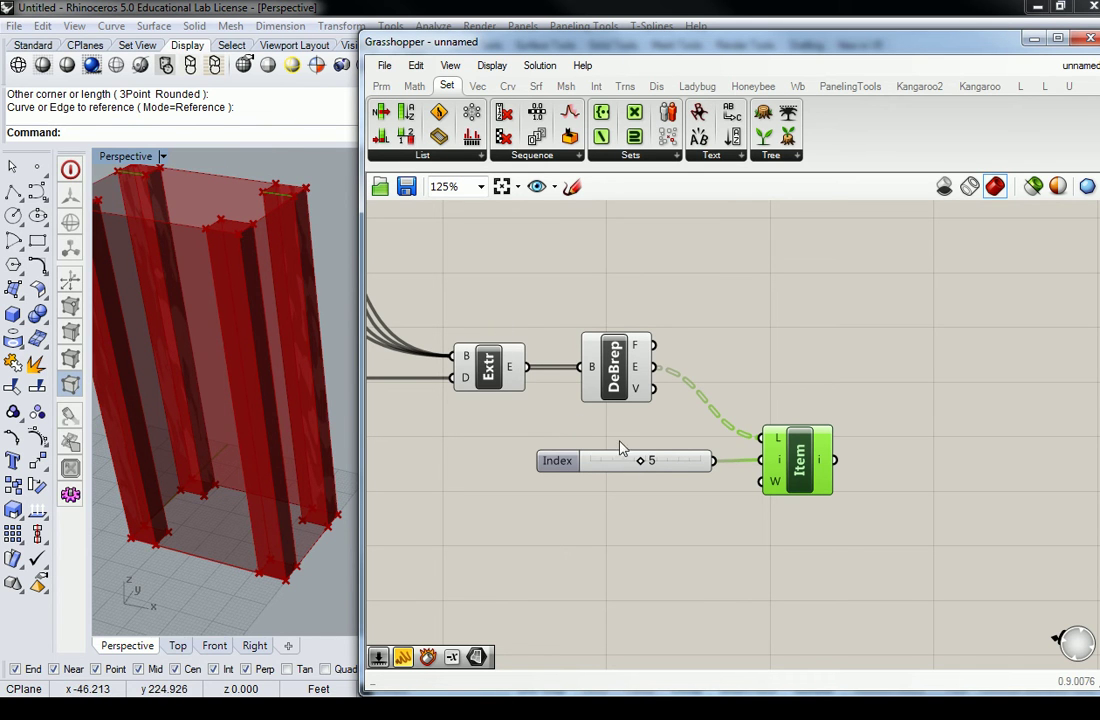
{"action": "left_click_drag", "start_coordinate": [645, 462], "coordinate": [655, 465]}
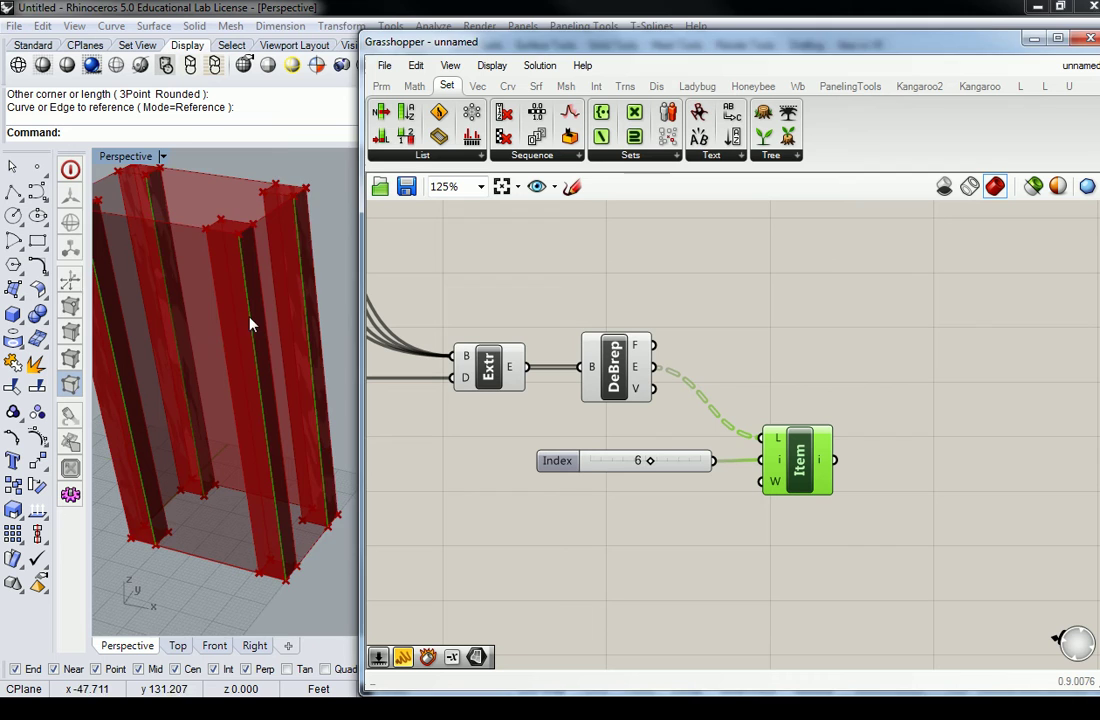
{"action": "right_click_drag", "start_coordinate": [252, 322], "coordinate": [236, 322]}
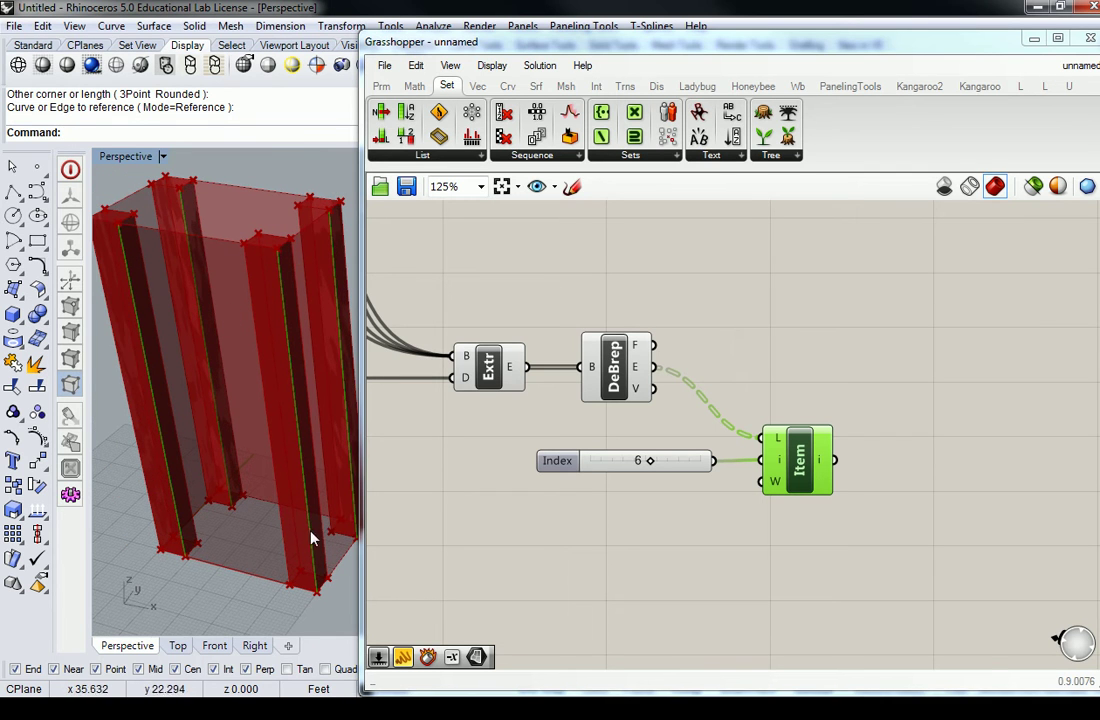
{"action": "left_click_drag", "start_coordinate": [650, 462], "coordinate": [673, 463]}
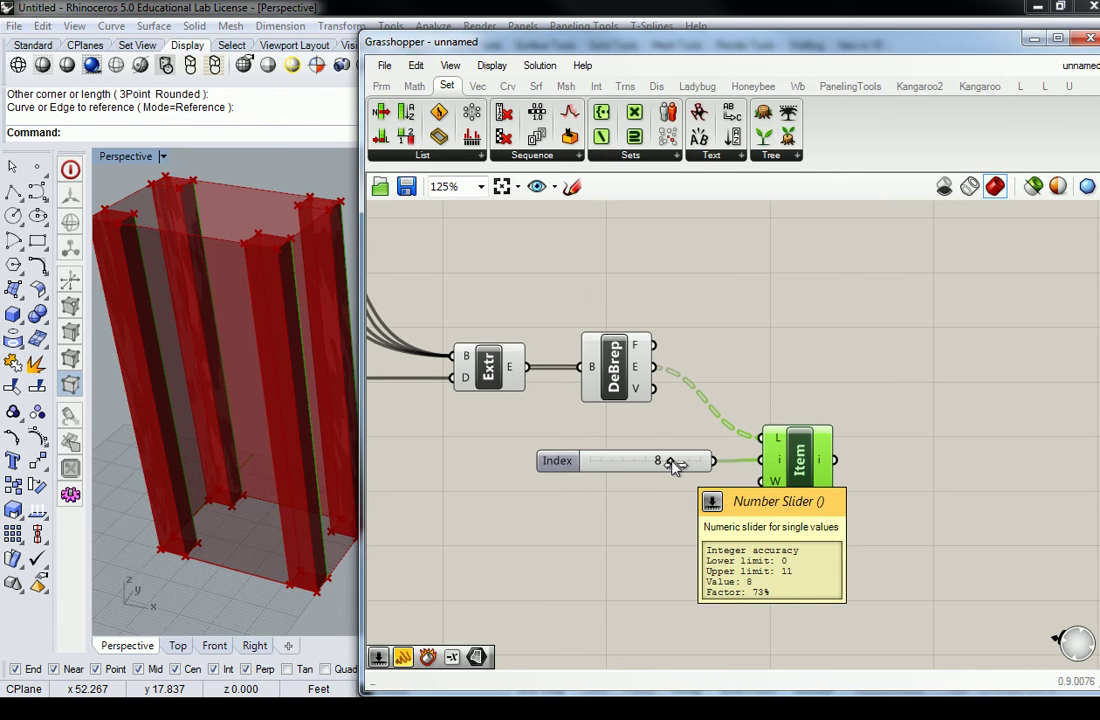
{"action": "mouse_move", "coordinate": [673, 466]}
{"action": "left_mouse_down"}
{"action": "mouse_move", "coordinate": [625, 465]}
{"action": "mouse_move", "coordinate": [690, 473]}
{"action": "left_mouse_up"}
{"action": "right_click_drag", "start_coordinate": [335, 320], "coordinate": [290, 368]}
- Delete the Index slider and place a small Panel beside List Item
{"action": "left_click", "coordinate": [620, 460]}
{"action": "key", "text": "Delete"}
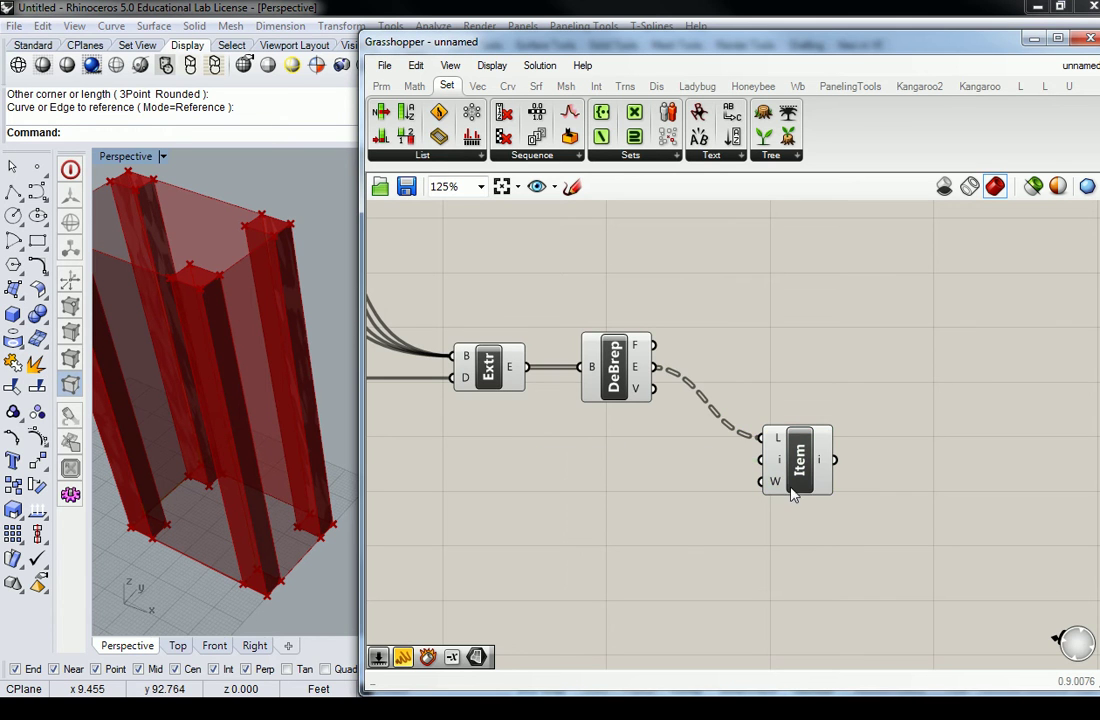
{"action": "left_click", "coordinate": [381, 86]}
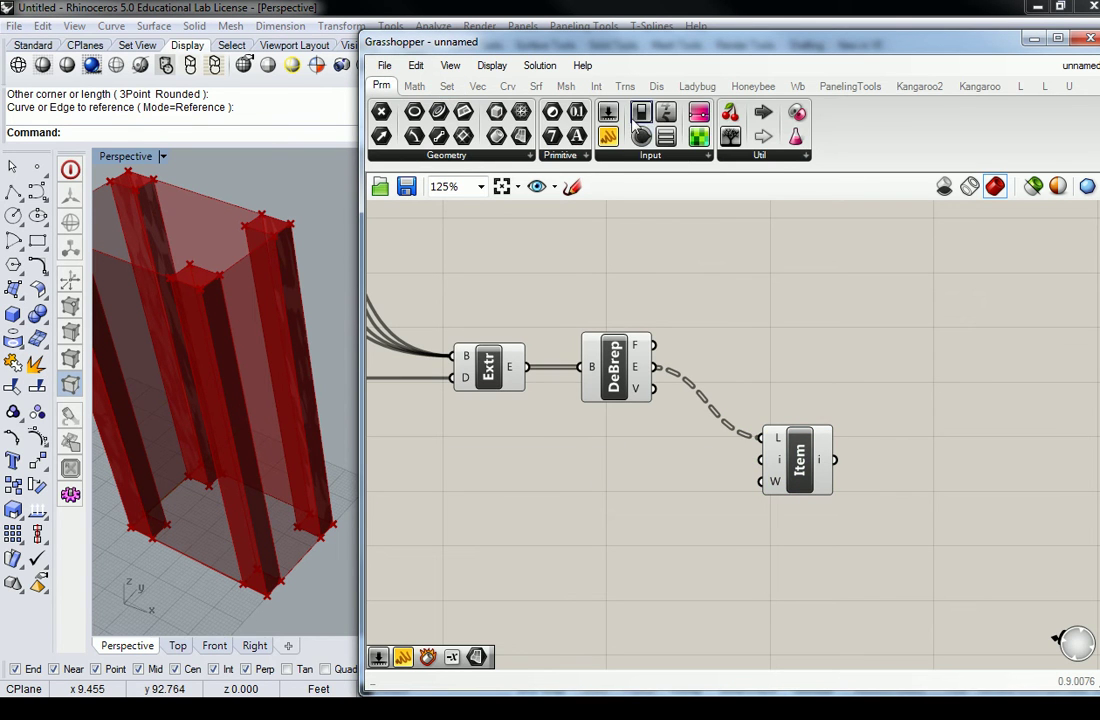
{"action": "left_click_drag", "start_coordinate": [527, 133], "coordinate": [677, 478]}
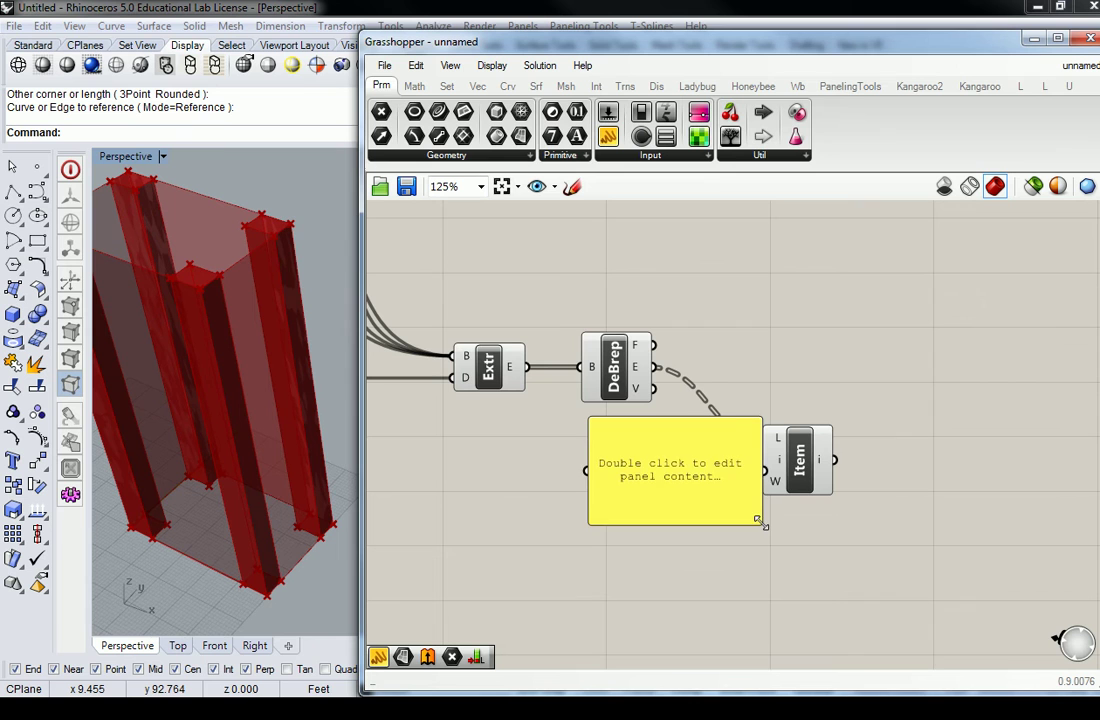
{"action": "left_click_drag", "start_coordinate": [760, 528], "coordinate": [618, 455]}
- Enter 4, 6, 8, 10 on separate lines in the panel and connect it to List Item's index
{"action": "right_click", "coordinate": [618, 455]}
{"action": "left_click", "coordinate": [626, 363]}
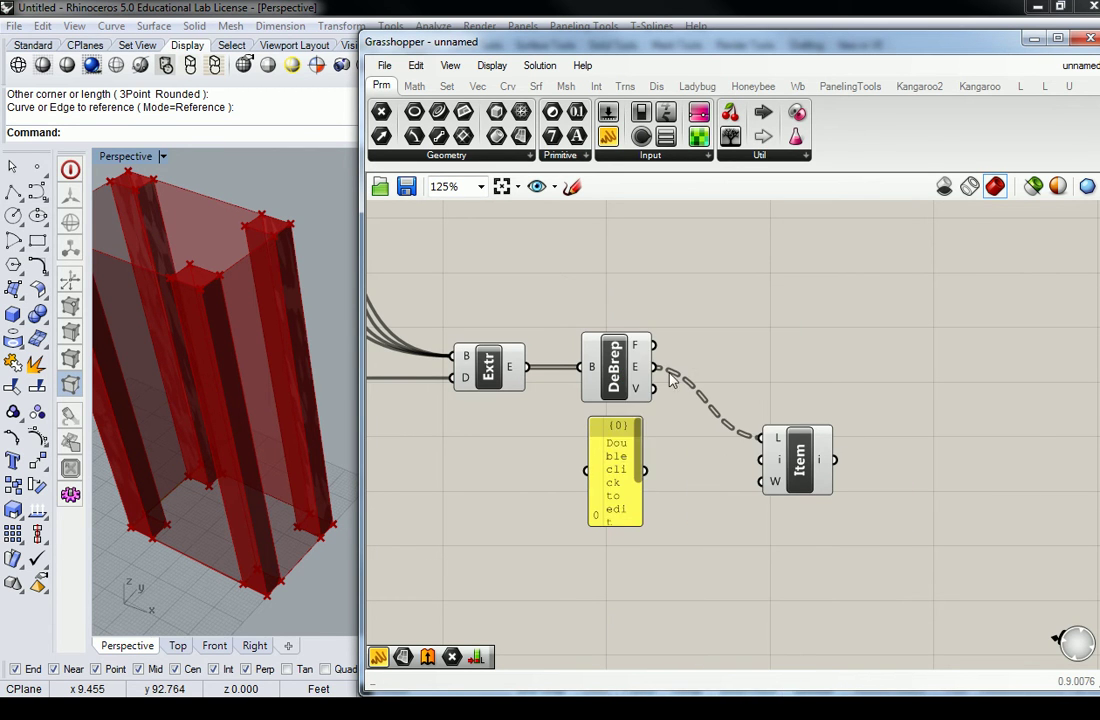
{"action": "double_click", "coordinate": [620, 452]}
{"action": "type", "text": "4"}
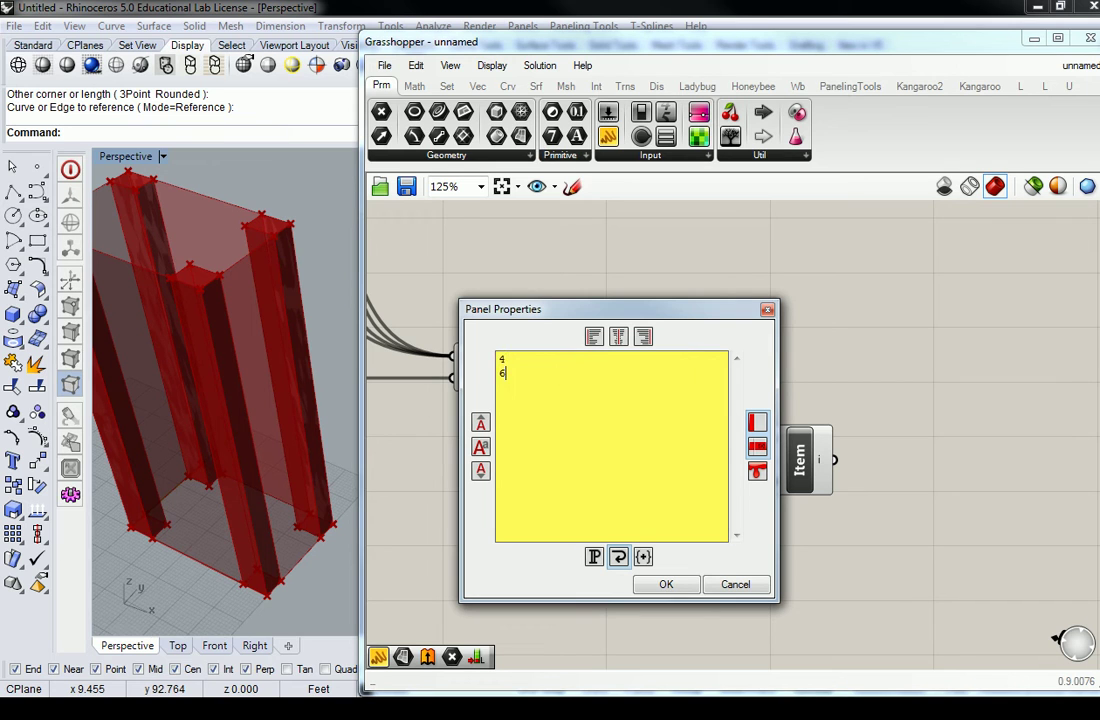
{"action": "key", "text": "Return"}
{"action": "type", "text": "6"}
{"action": "key", "text": "Return"}
{"action": "type", "text": "8"}
{"action": "key", "text": "Return"}
{"action": "type", "text": "10"}
{"action": "left_click", "coordinate": [686, 590]}
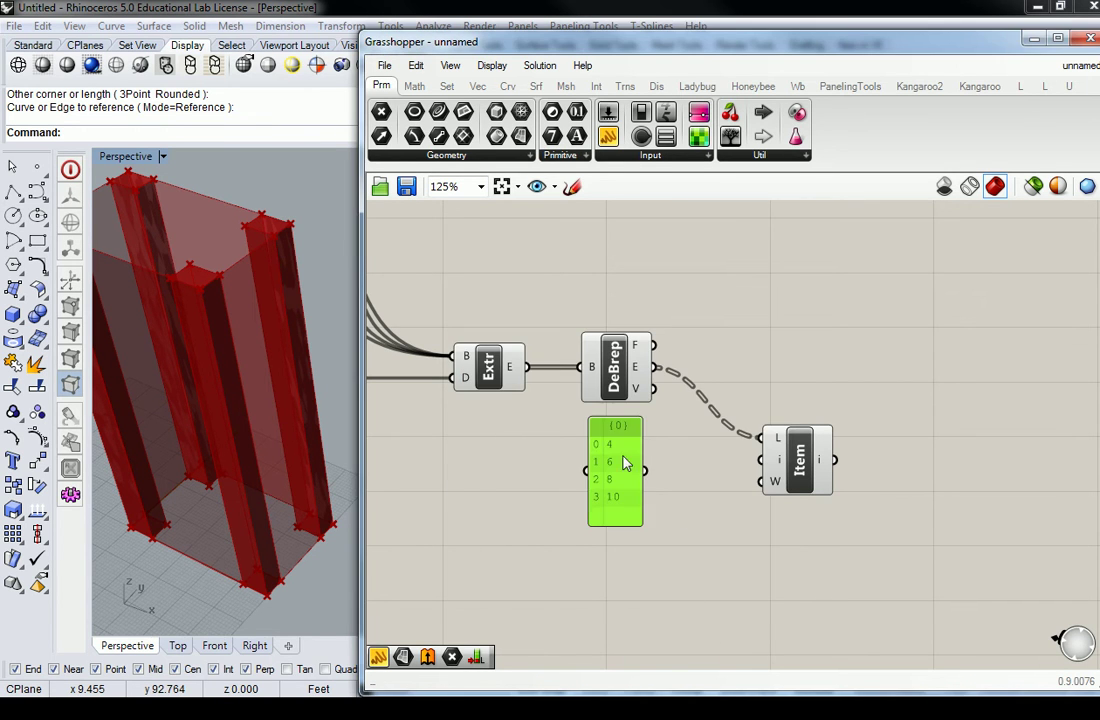
{"action": "left_click_drag", "start_coordinate": [629, 463], "coordinate": [762, 460]}
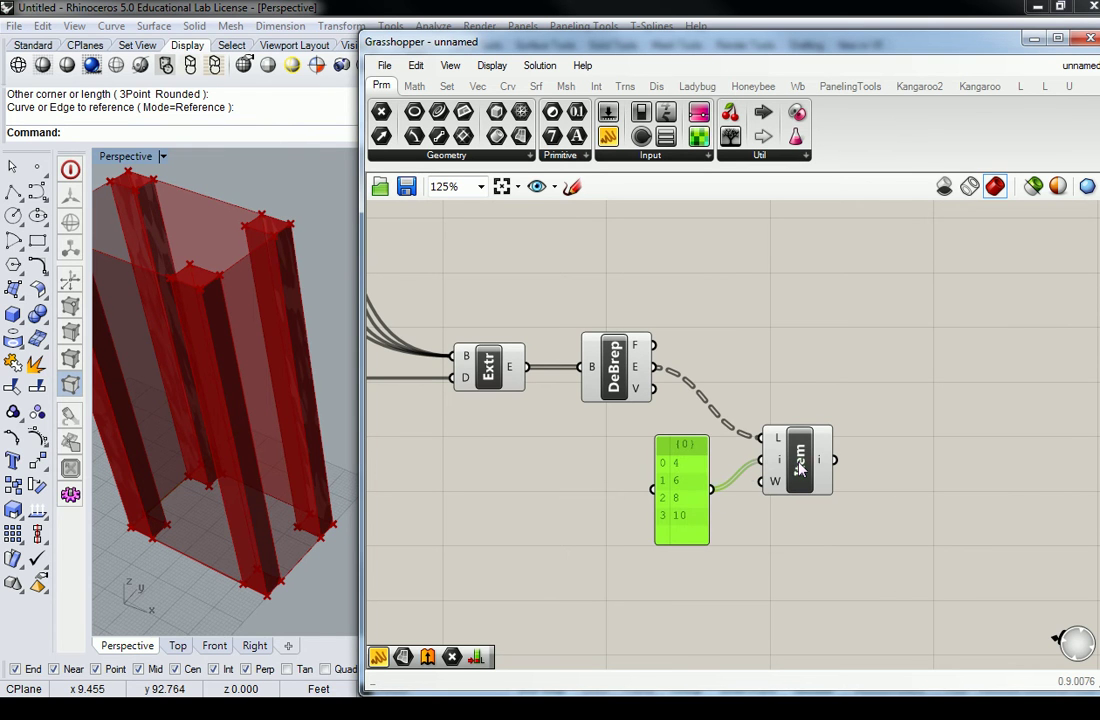
{"action": "scroll", "coordinate": [235, 360], "scroll_direction": "down", "scroll_amount": 5}
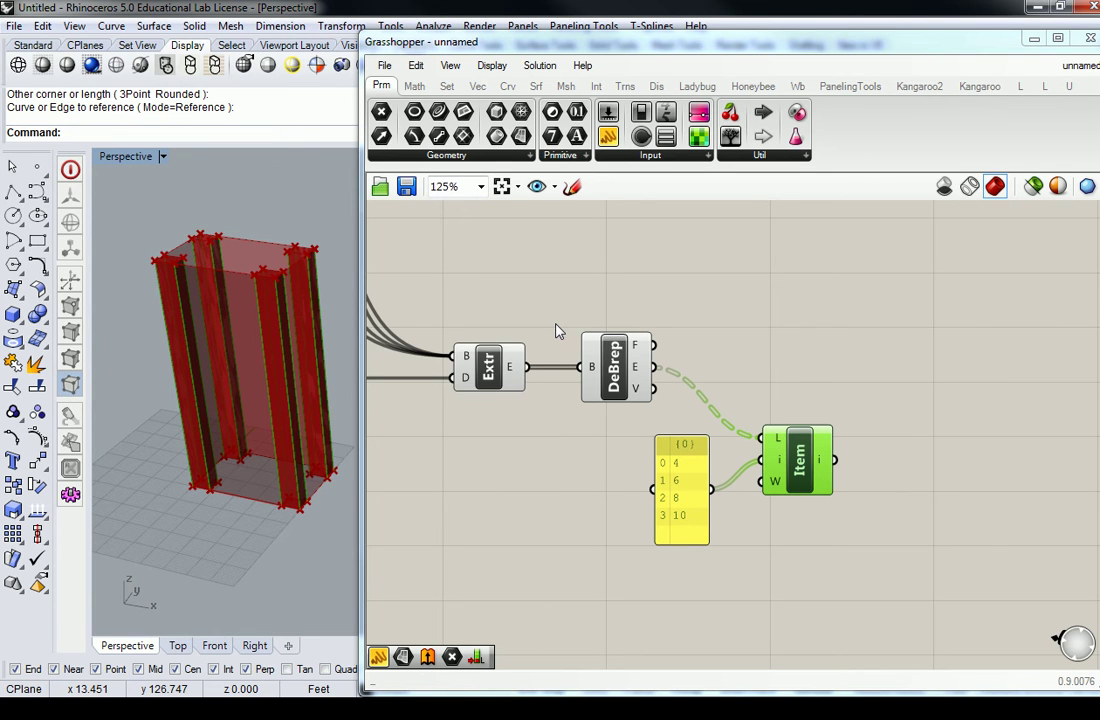
- Add a Divide Curve component and feed the picked edges into its C input
{"action": "right_click_drag", "start_coordinate": [560, 327], "coordinate": [636, 295]}
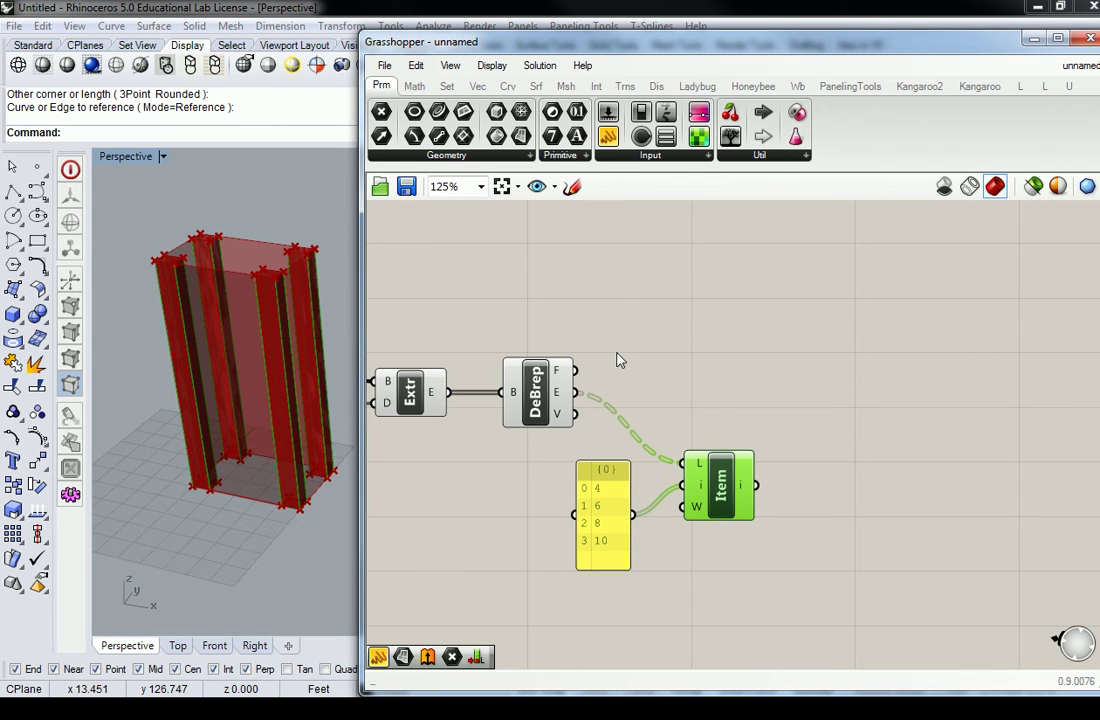
{"action": "left_click", "coordinate": [507, 87]}
{"action": "left_click", "coordinate": [565, 155]}
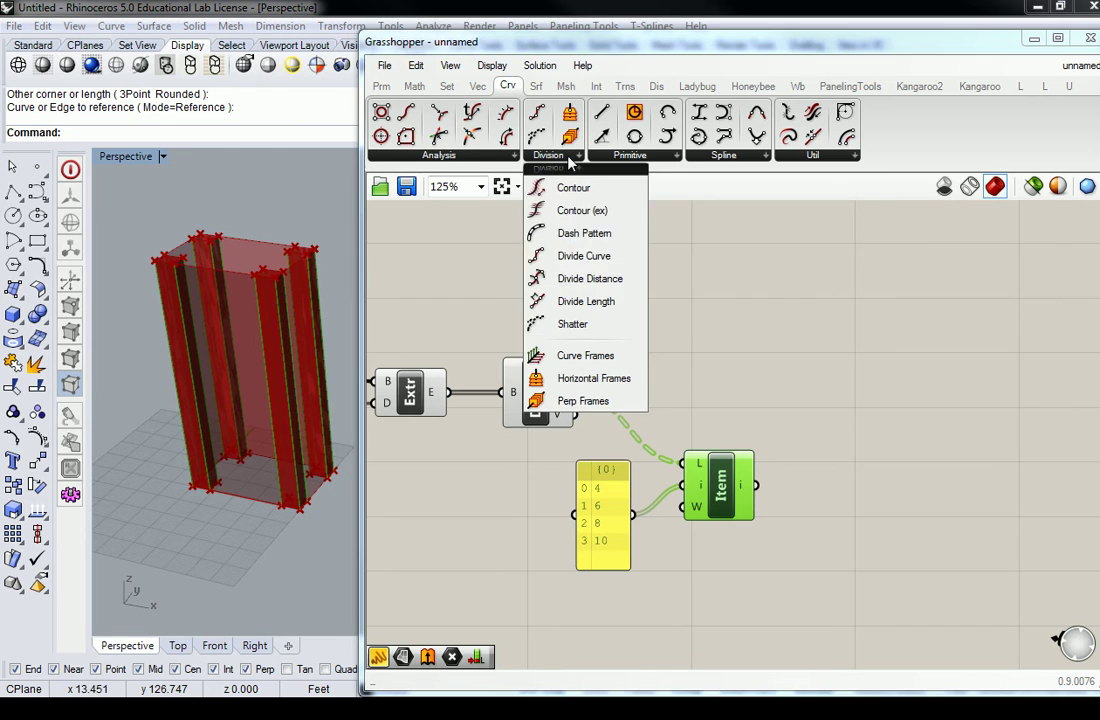
{"action": "left_click", "coordinate": [573, 255]}
{"action": "left_click", "coordinate": [872, 500]}
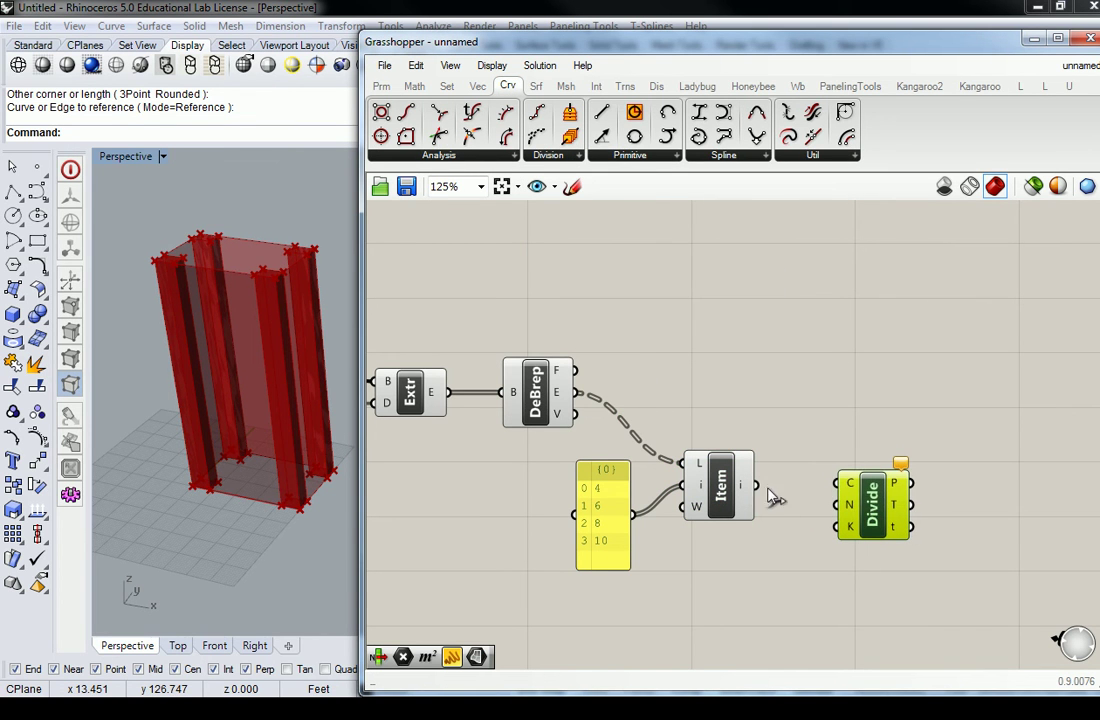
{"action": "left_click_drag", "start_coordinate": [758, 486], "coordinate": [837, 485]}
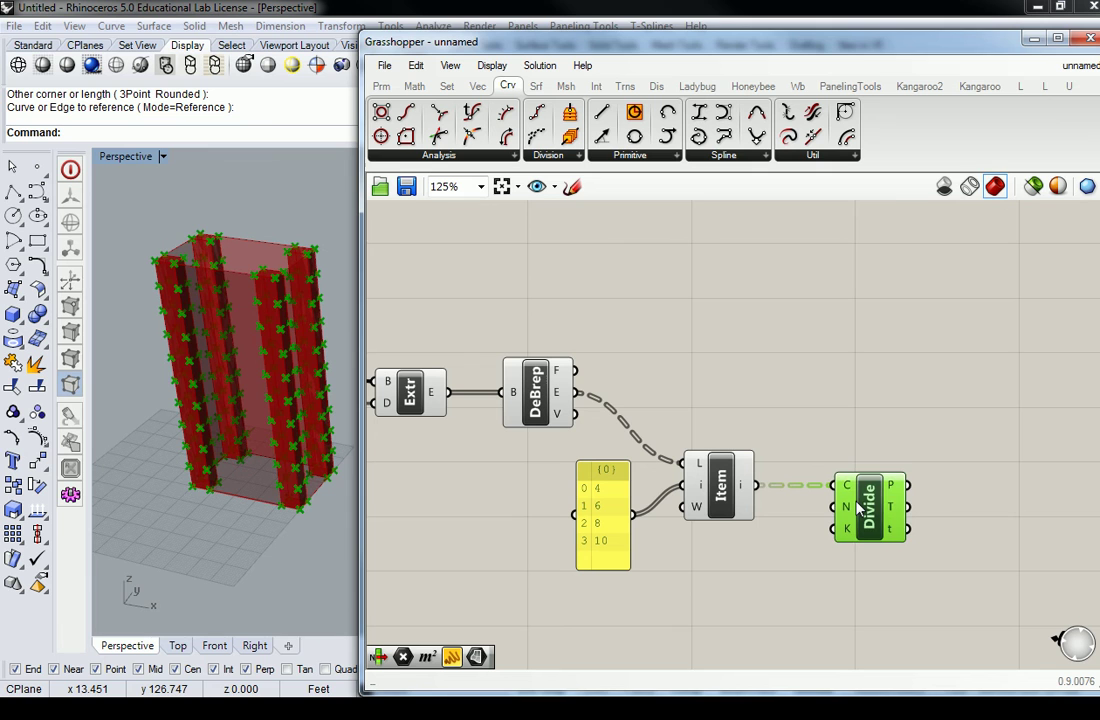
- Create a Count number slider wired to Divide's N input and raise it to 8
{"action": "double_click", "coordinate": [737, 568]}
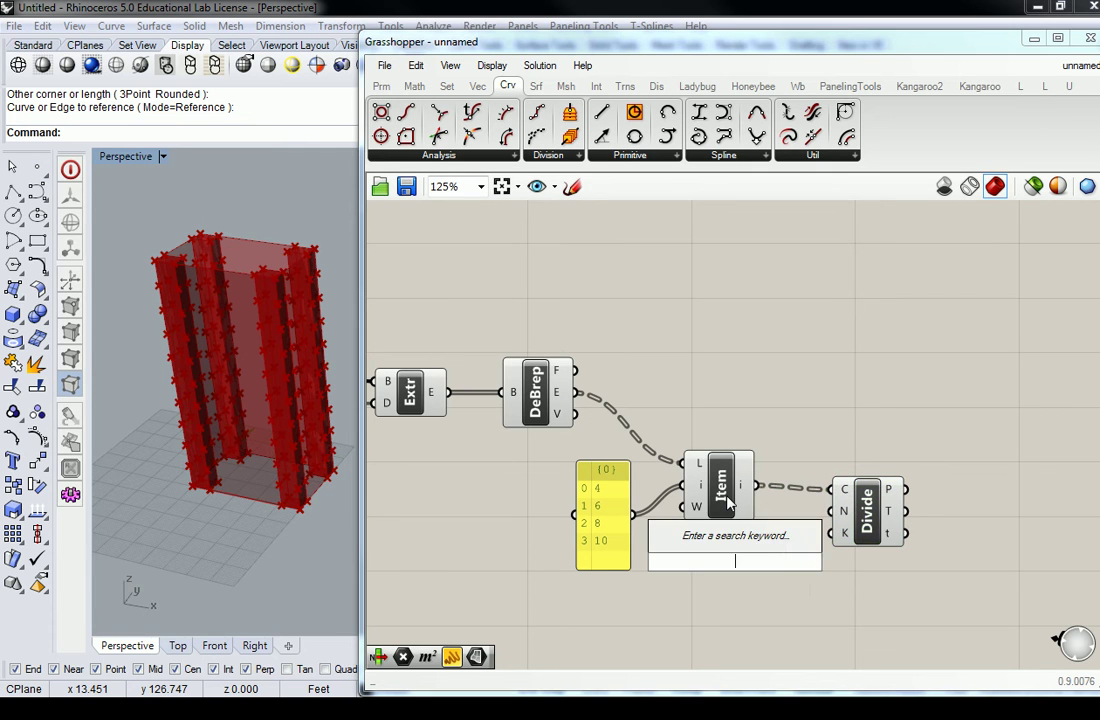
{"action": "type", "text": "0"}
{"action": "key", "text": "BackSpace"}
{"action": "type", "text": "0<"}
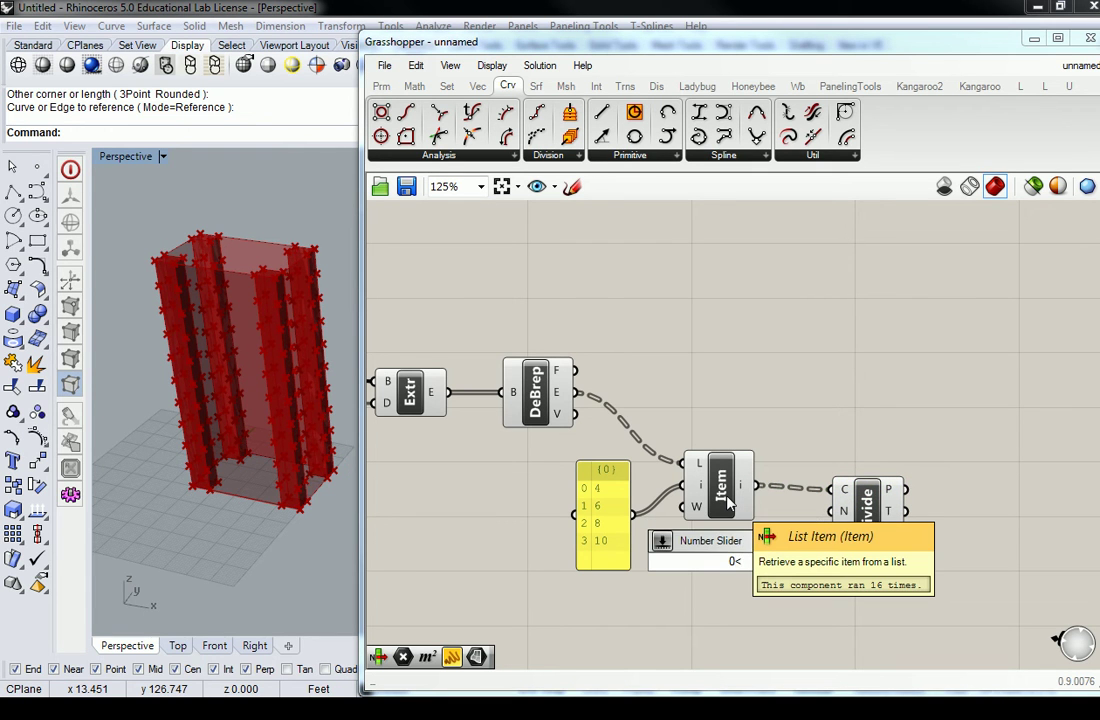
{"action": "key", "text": "Return"}
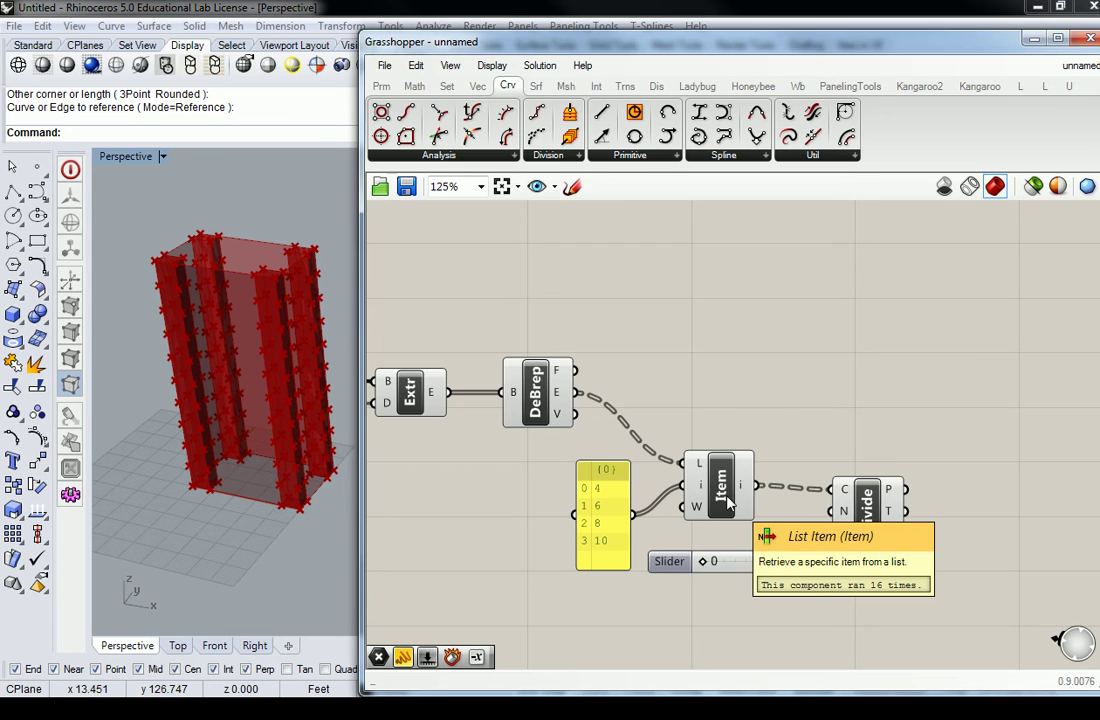
{"action": "left_click_drag", "start_coordinate": [826, 561], "coordinate": [829, 512]}
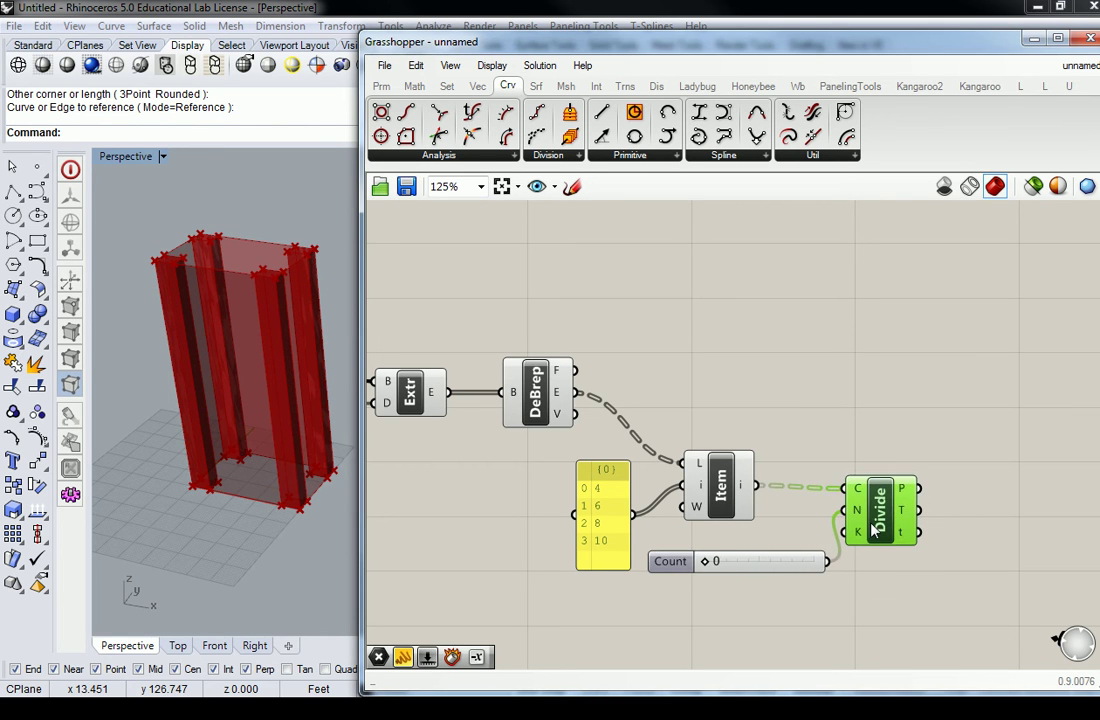
{"action": "left_click_drag", "start_coordinate": [721, 567], "coordinate": [671, 596]}
{"action": "right_click_drag", "start_coordinate": [280, 440], "coordinate": [211, 385]}
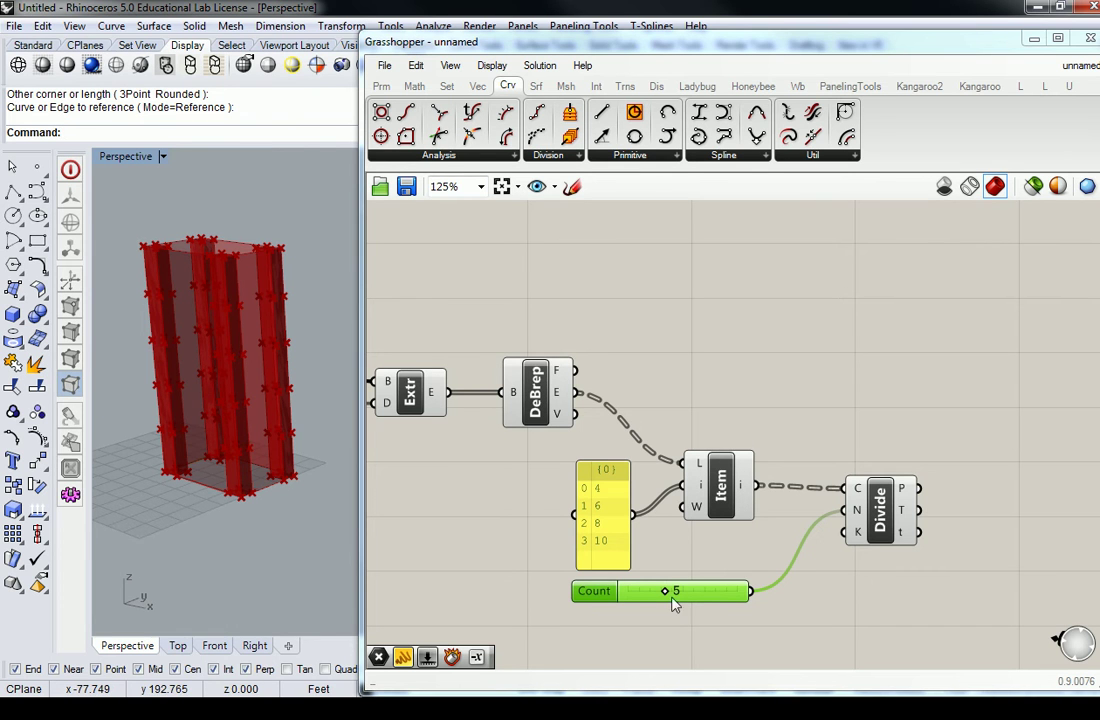
{"action": "left_click_drag", "start_coordinate": [668, 592], "coordinate": [690, 597]}
{"action": "right_click_drag", "start_coordinate": [252, 328], "coordinate": [220, 378]}
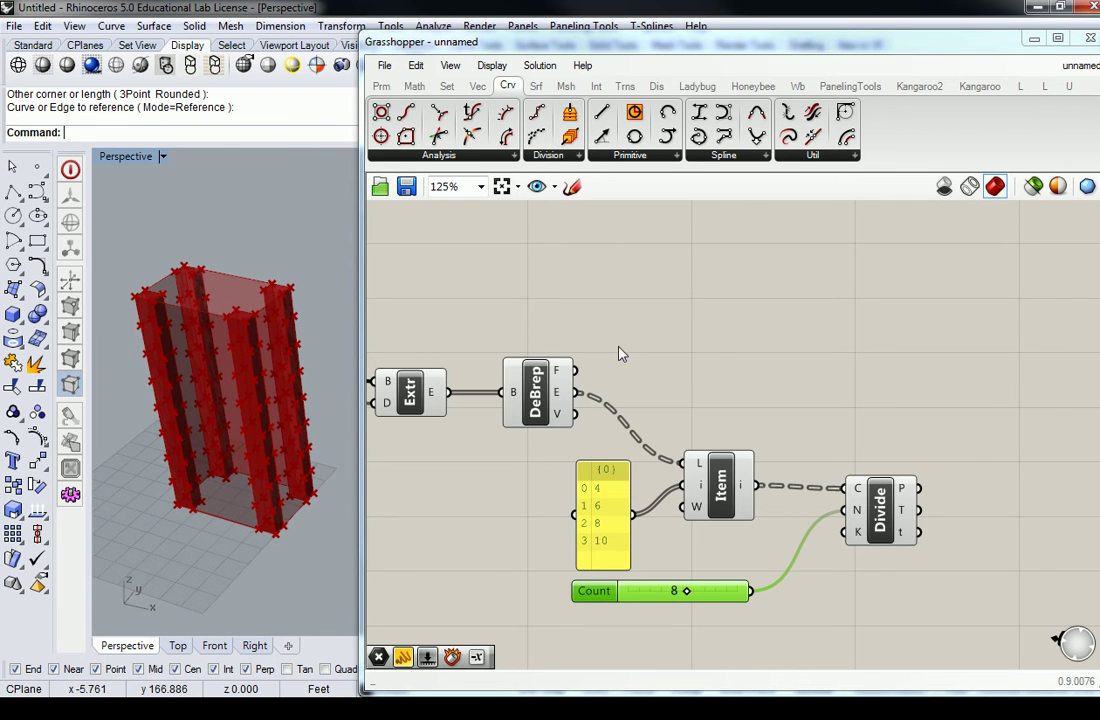
- Hide the geometry preview of the components at the top of the definition
{"action": "left_click", "coordinate": [882, 532]}
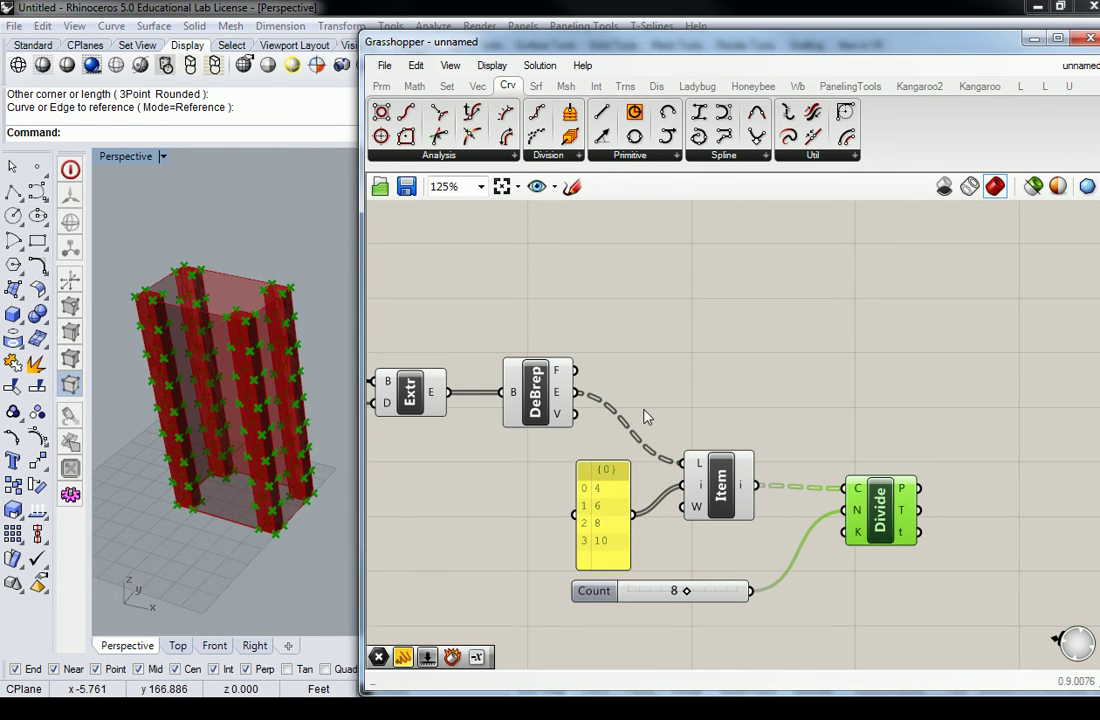
{"action": "scroll", "coordinate": [581, 241], "scroll_direction": "down", "scroll_amount": 5}
{"action": "right_click_drag", "start_coordinate": [581, 241], "coordinate": [660, 362]}
{"action": "left_click_drag", "start_coordinate": [444, 234], "coordinate": [687, 318]}
{"action": "left_click_drag", "start_coordinate": [614, 226], "coordinate": [870, 480]}
{"action": "middle_click", "coordinate": [848, 455]}
{"action": "left_click", "coordinate": [848, 455]}
{"action": "right_click_drag", "start_coordinate": [340, 300], "coordinate": [278, 333]}
{"action": "left_click", "coordinate": [793, 381]}
{"action": "scroll", "coordinate": [820, 420], "scroll_direction": "up", "scroll_amount": 4}
- Turn the Extrude preview back on and inspect Divide's division points
{"action": "left_click", "coordinate": [637, 420]}
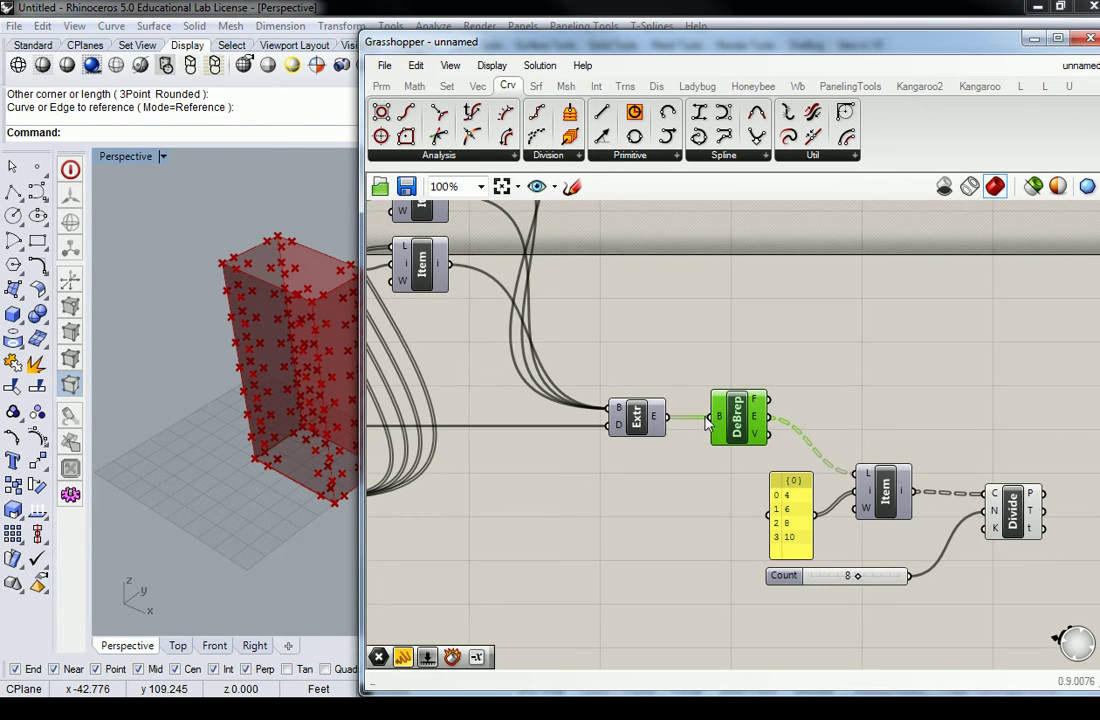
{"action": "right_click", "coordinate": [637, 424]}
{"action": "left_click", "coordinate": [663, 452]}
{"action": "right_click_drag", "start_coordinate": [269, 275], "coordinate": [230, 285]}
{"action": "left_click", "coordinate": [635, 290]}
{"action": "right_click_drag", "start_coordinate": [635, 290], "coordinate": [395, 266]}
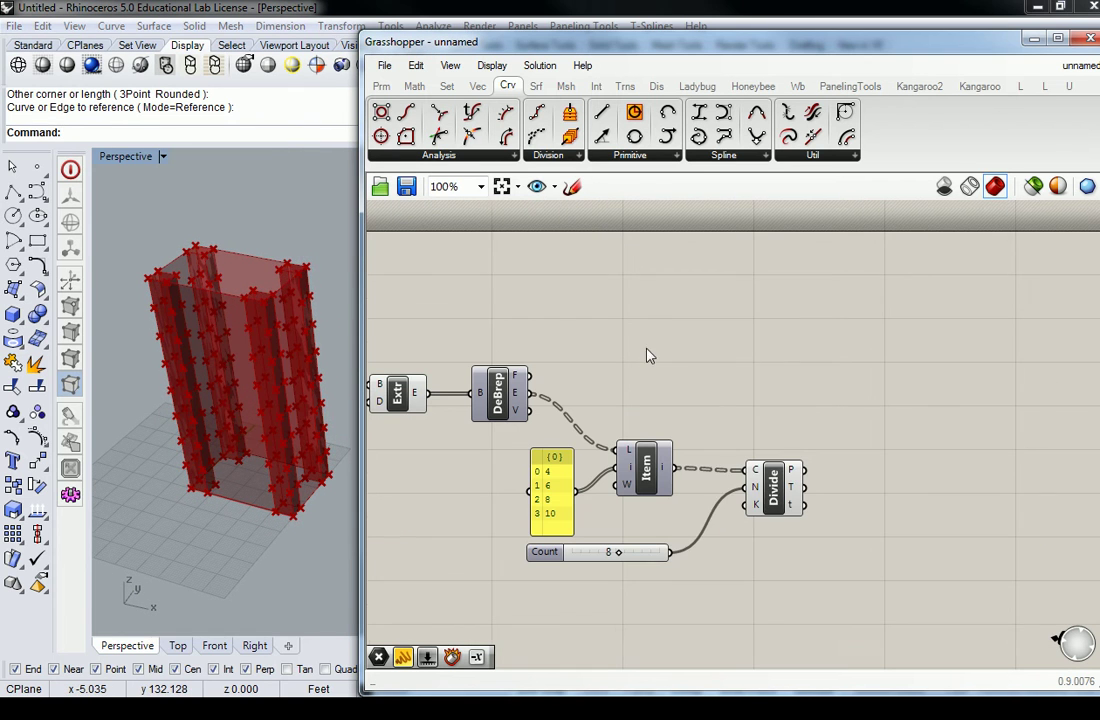
{"action": "left_click", "coordinate": [783, 478]}
{"action": "mouse_move", "coordinate": [800, 476]}
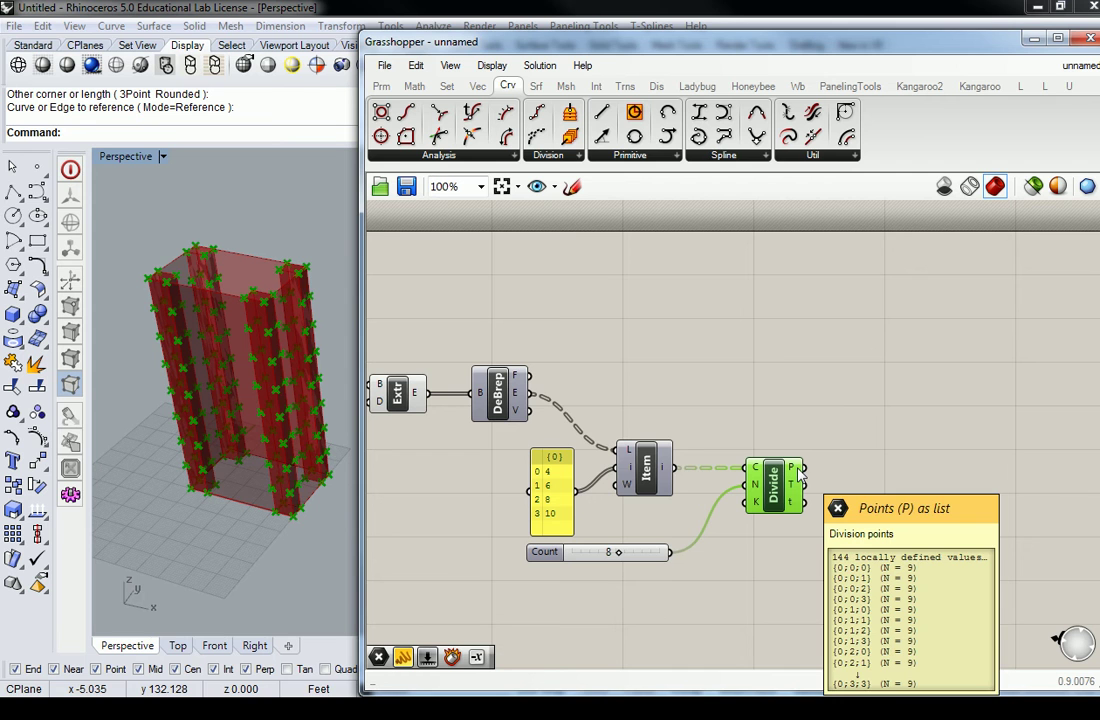
- Align List Item and Divide, put the index panel above and Count slider below, then select all five
{"action": "left_click_drag", "start_coordinate": [645, 460], "coordinate": [652, 403]}
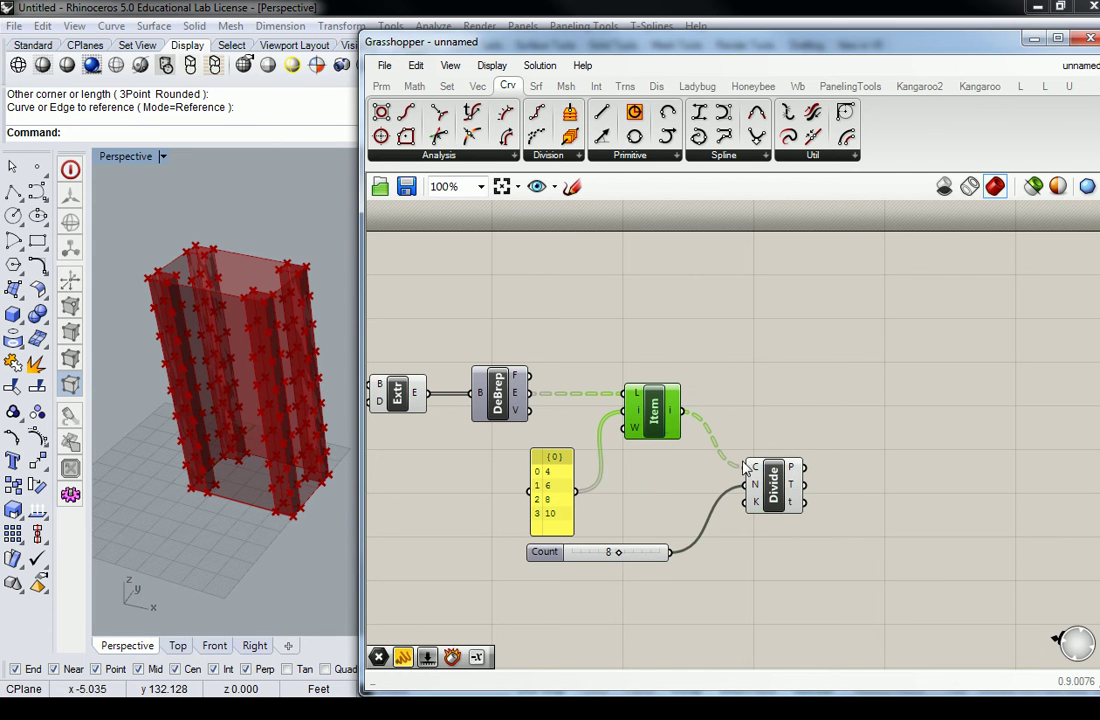
{"action": "left_click_drag", "start_coordinate": [770, 478], "coordinate": [775, 421]}
{"action": "left_click_drag", "start_coordinate": [552, 502], "coordinate": [566, 347]}
{"action": "left_click_drag", "start_coordinate": [649, 560], "coordinate": [667, 466]}
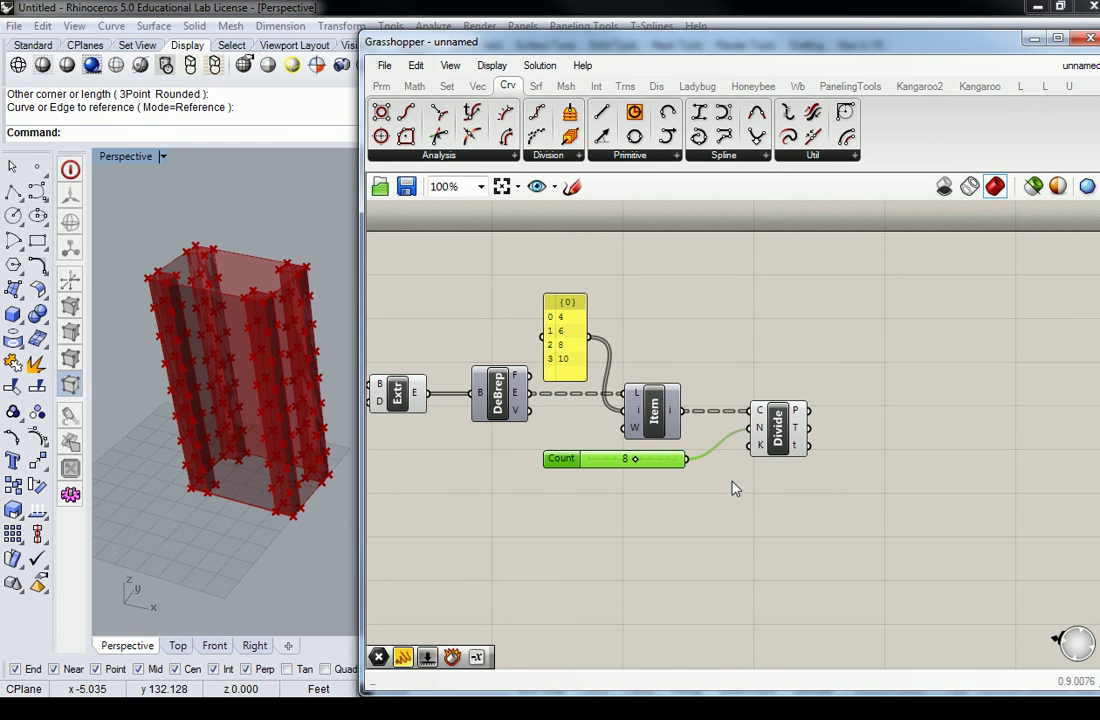
{"action": "right_click_drag", "start_coordinate": [272, 354], "coordinate": [314, 373]}
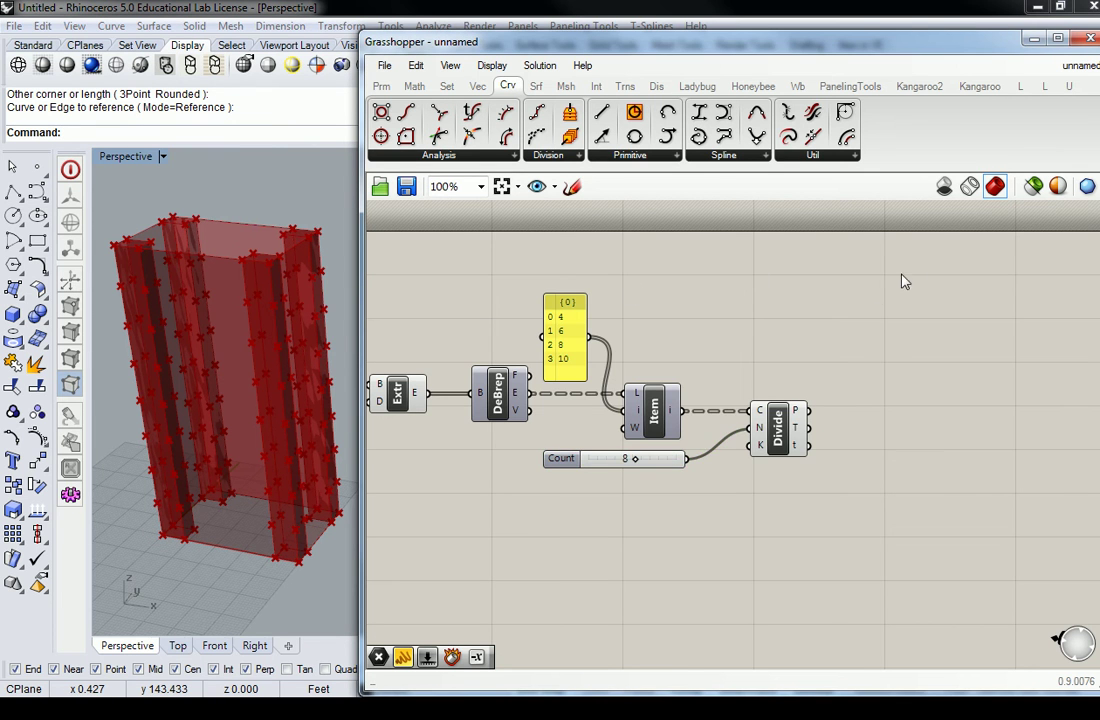
{"action": "left_click_drag", "start_coordinate": [957, 245], "coordinate": [440, 547]}
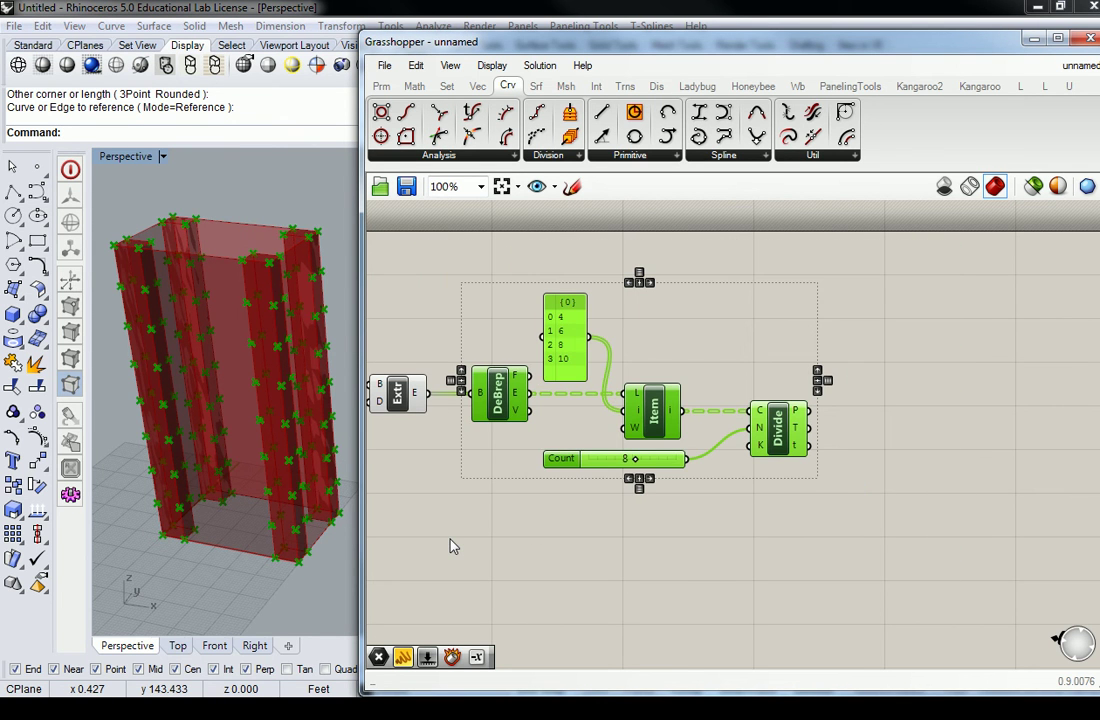
- Group DeBrep, the index panel, List Item, Count slider and Divide as 'Structural Truss Base'
{"action": "key", "text": "ctrl+g"}
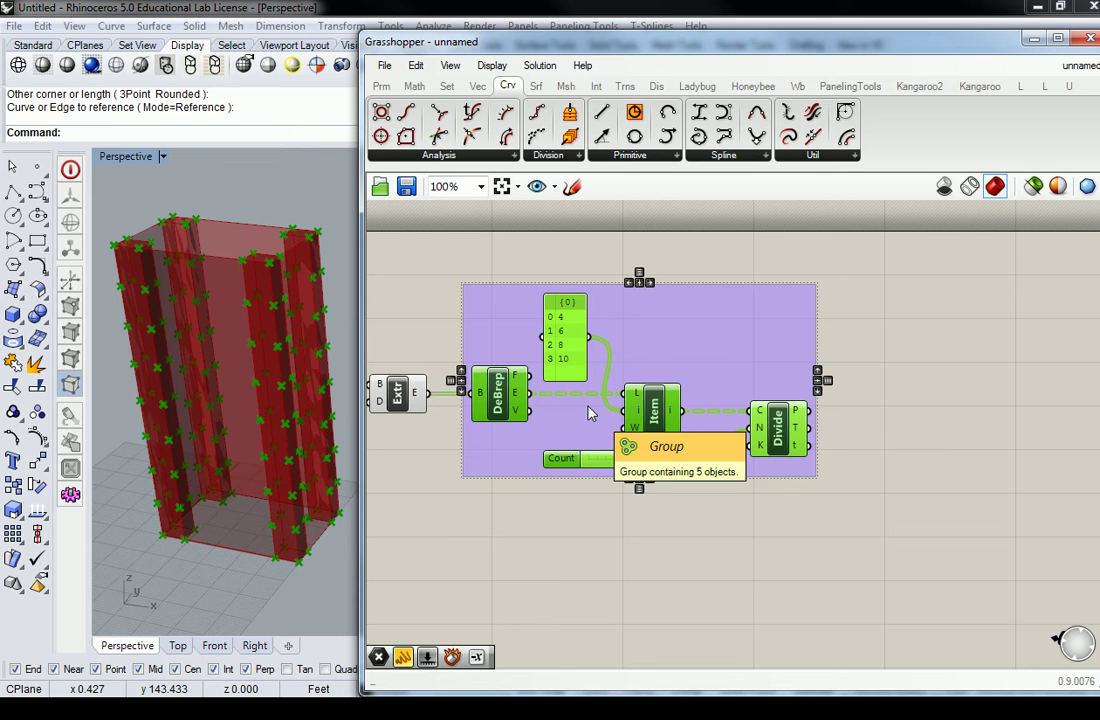
{"action": "left_click", "coordinate": [640, 250]}
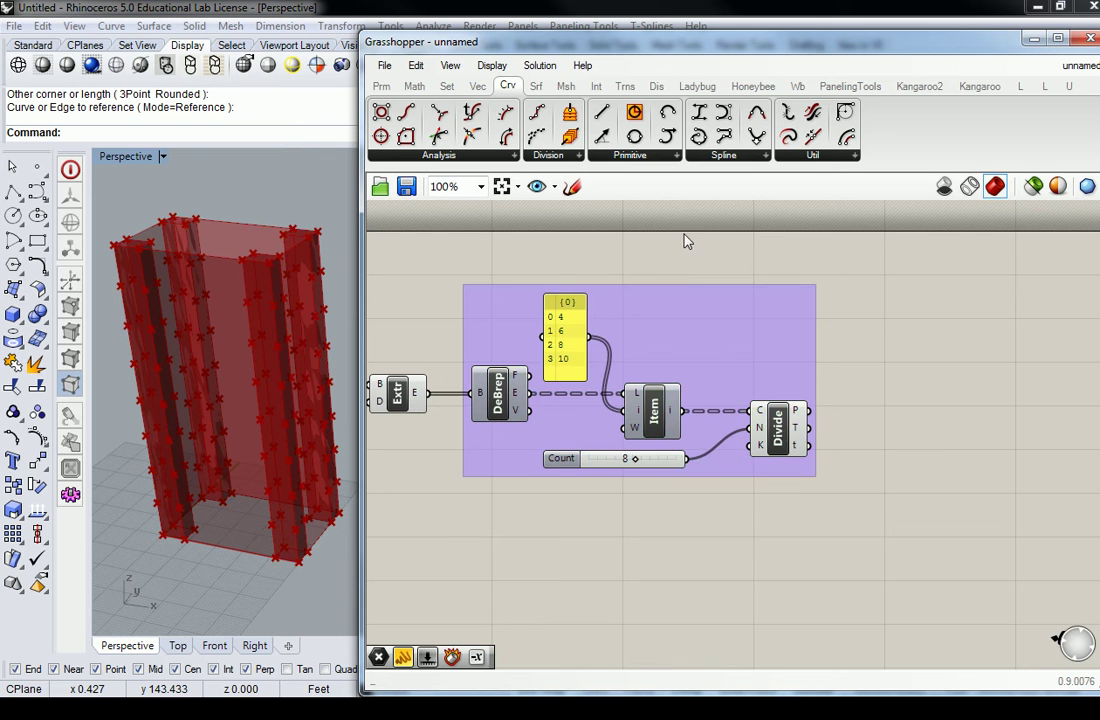
{"action": "right_click", "coordinate": [670, 303]}
{"action": "left_click", "coordinate": [708, 311]}
{"action": "type", "text": "S"}
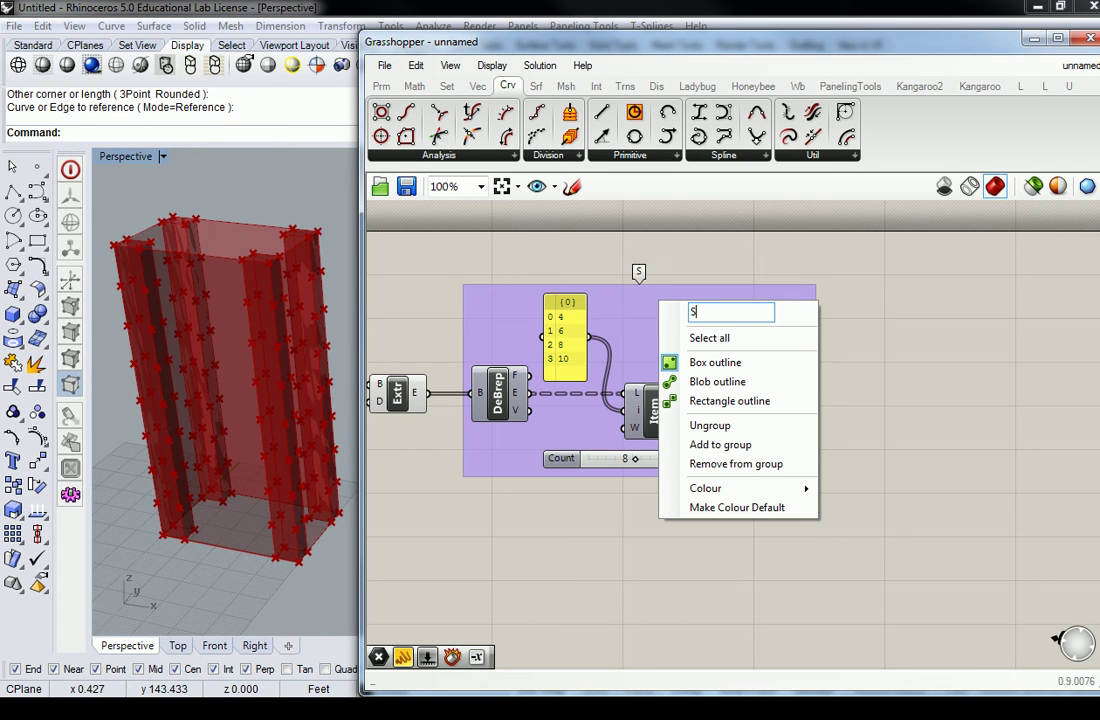
{"action": "type", "text": "tructural Truss "}
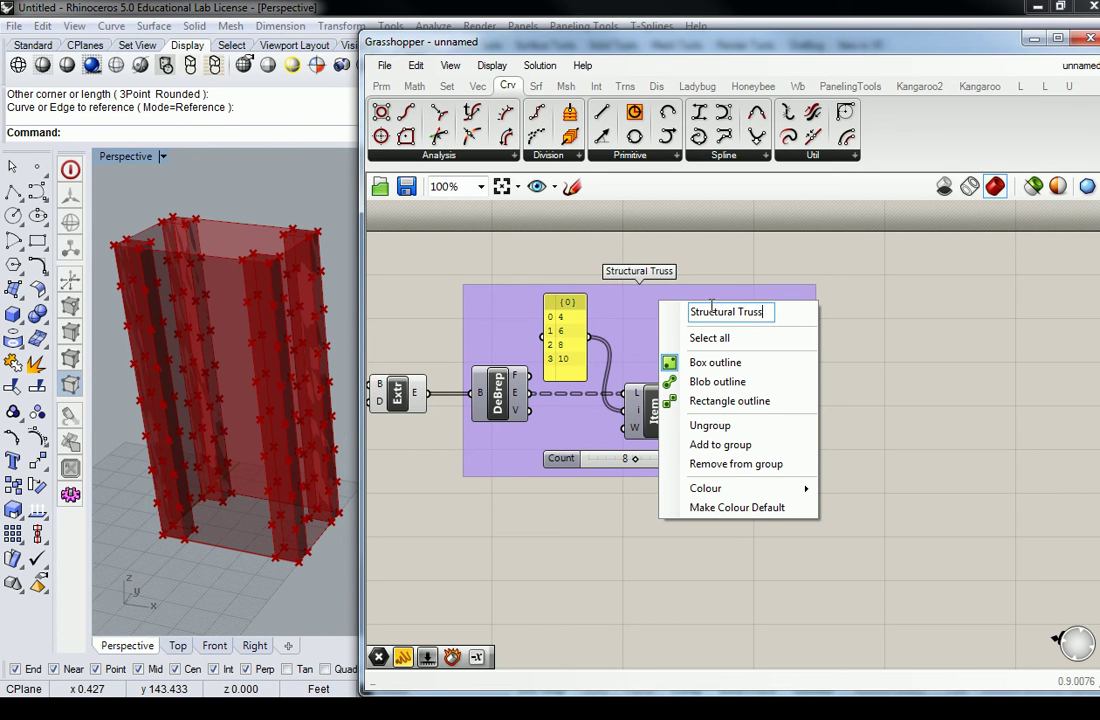
{"action": "type", "text": "BAse"}
{"action": "key", "text": "BackSpace"}
{"action": "key", "text": "BackSpace"}
{"action": "key", "text": "BackSpace"}
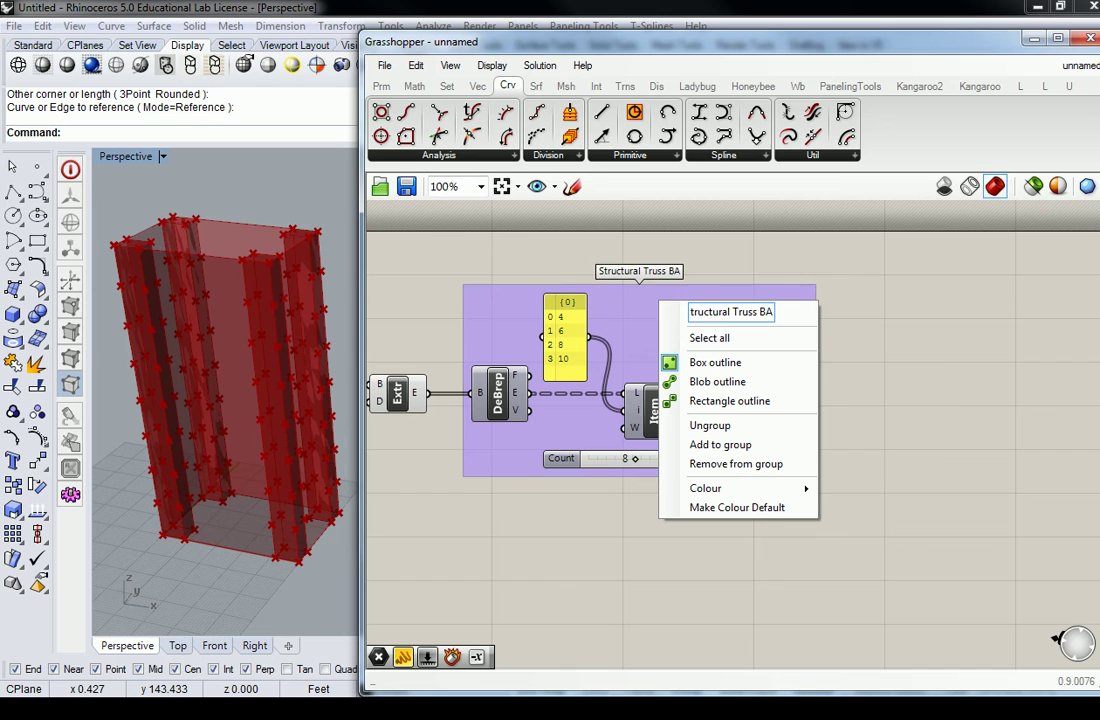
{"action": "type", "text": "ase"}
{"action": "key", "text": "Return"}
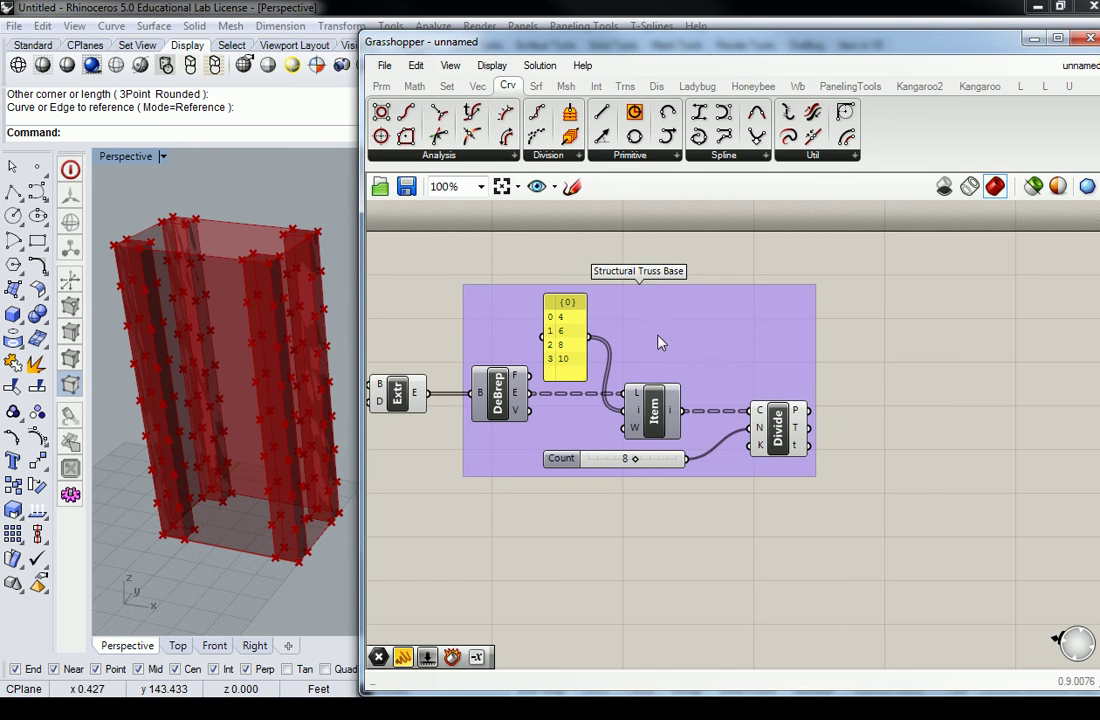
{"action": "scroll", "coordinate": [658, 344], "scroll_direction": "down", "scroll_amount": 5}
{"action": "scroll", "coordinate": [840, 345], "scroll_direction": "down", "scroll_amount": 5}
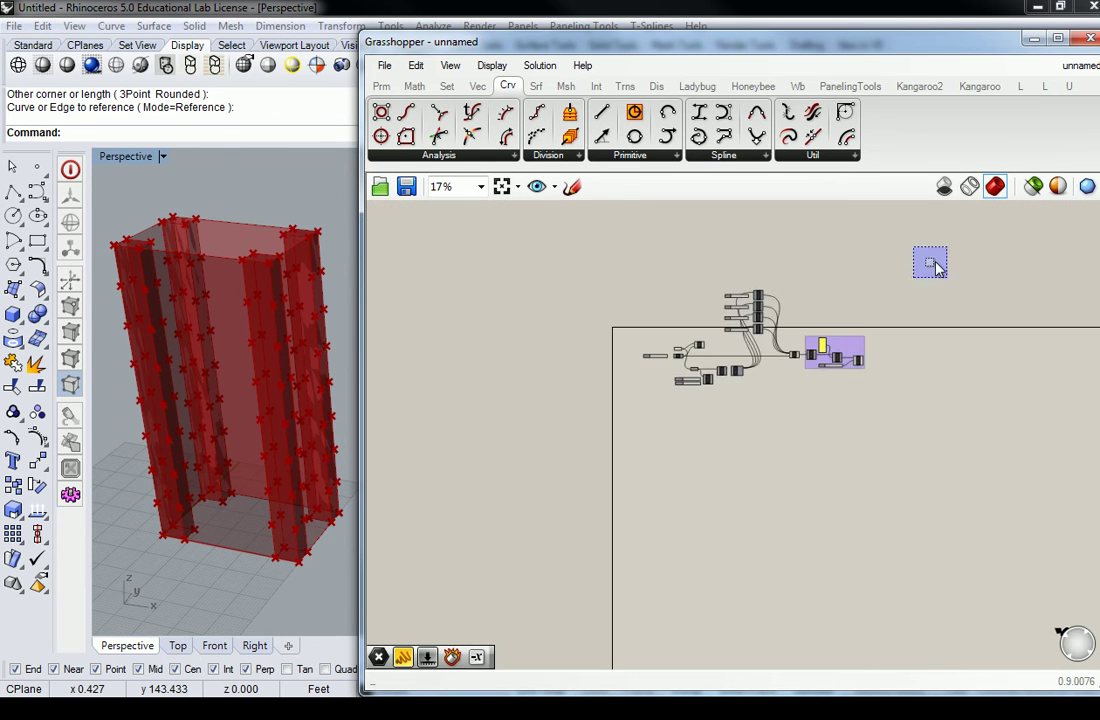
{"action": "key", "text": "ctrl+a"}
{"action": "left_click_drag", "start_coordinate": [840, 345], "coordinate": [881, 484]}
{"action": "left_click", "coordinate": [803, 491]}
{"action": "scroll", "coordinate": [790, 470], "scroll_direction": "up", "scroll_amount": 5}
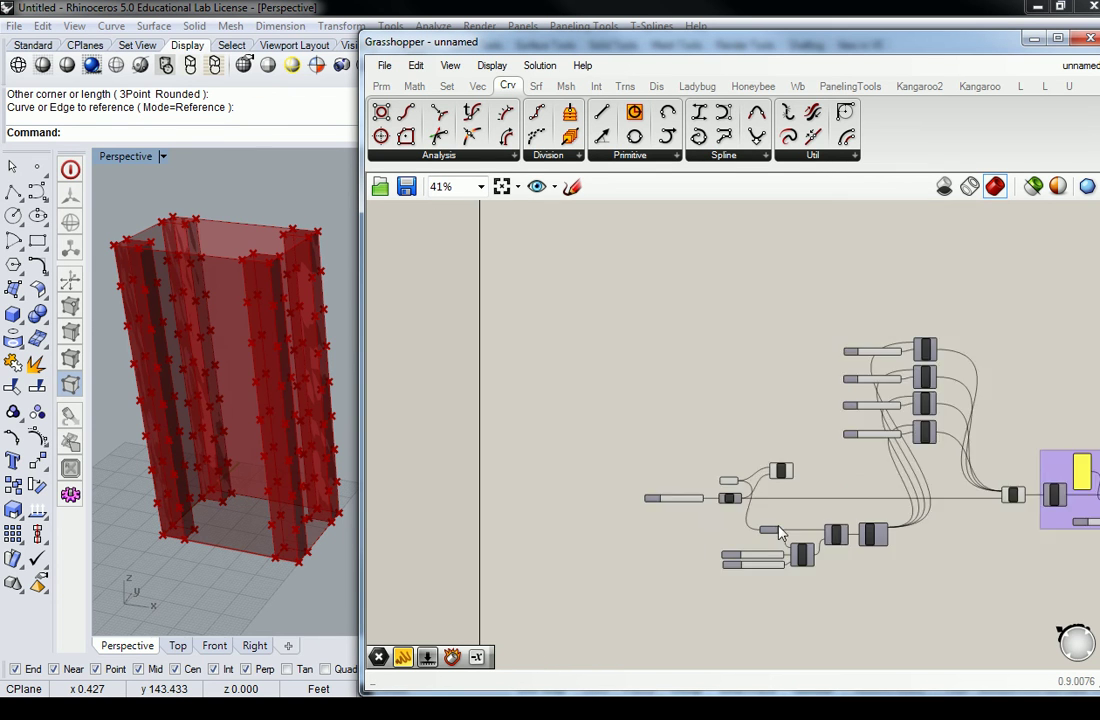
{"action": "left_click", "coordinate": [640, 398]}
{"action": "right_click_drag", "start_coordinate": [702, 417], "coordinate": [636, 395]}
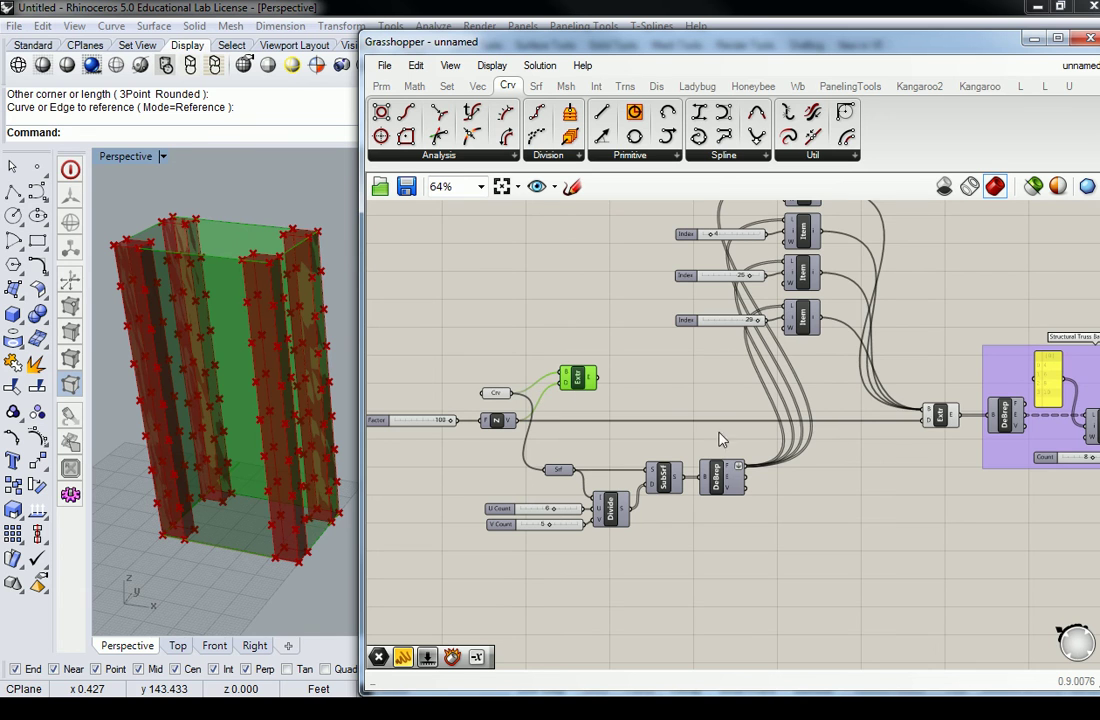
{"action": "left_click", "coordinate": [936, 415]}
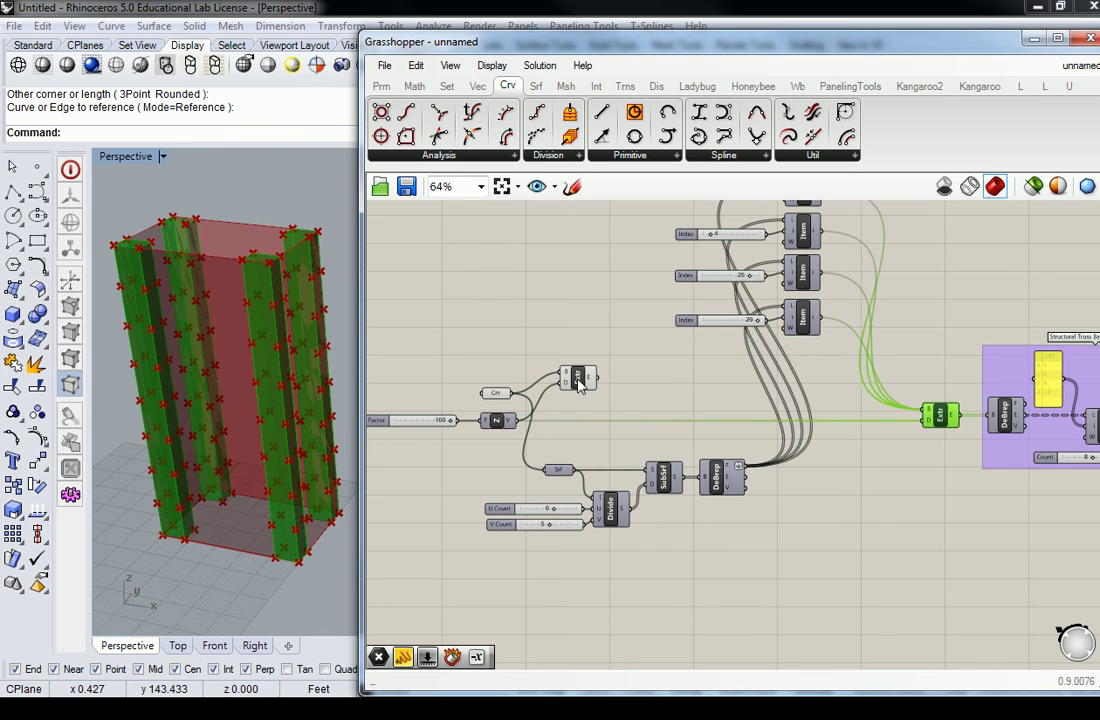
{"action": "left_click", "coordinate": [679, 398]}
{"action": "left_click", "coordinate": [679, 398]}
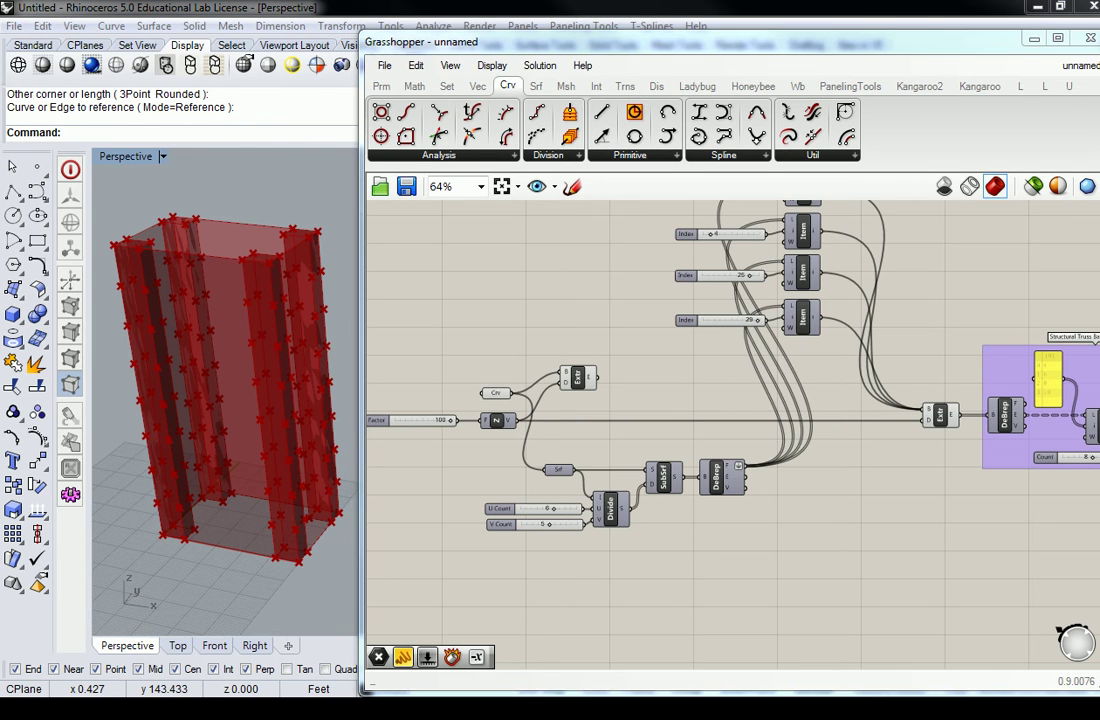
- Select the Structural Truss Base group, then deselect it and orbit around the building model
{"action": "right_click_drag", "start_coordinate": [847, 472], "coordinate": [836, 461]}
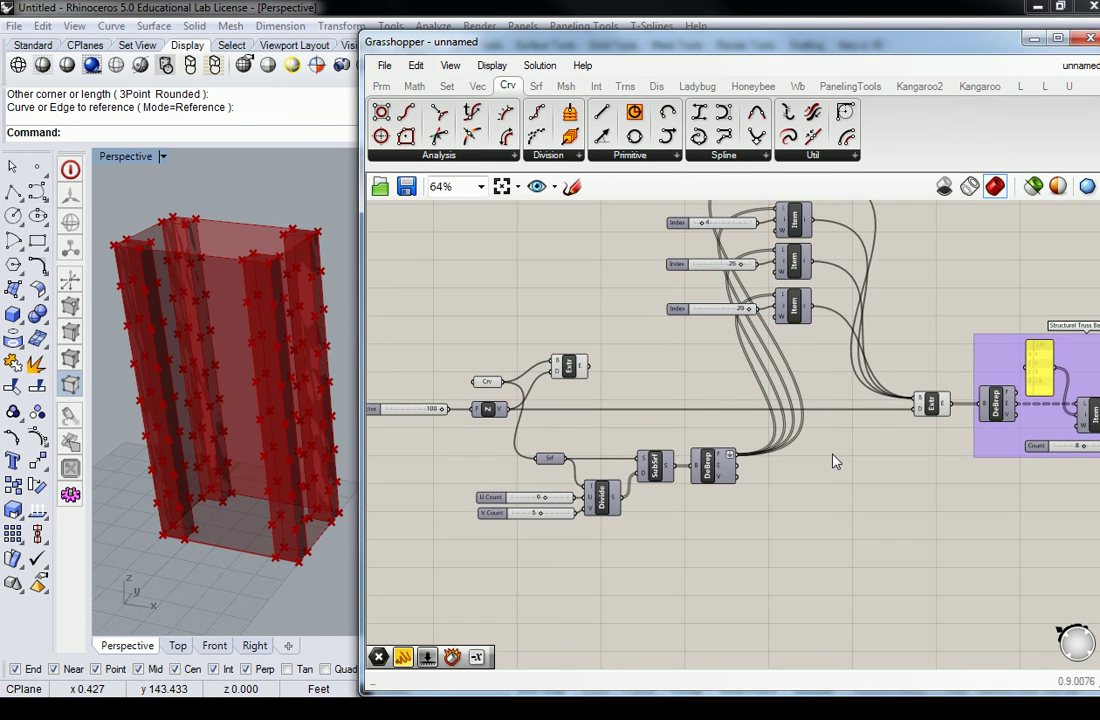
{"action": "scroll", "coordinate": [765, 413], "scroll_direction": "down", "scroll_amount": 3}
{"action": "right_click_drag", "start_coordinate": [916, 319], "coordinate": [756, 379]}
{"action": "left_click_drag", "start_coordinate": [659, 302], "coordinate": [822, 460]}
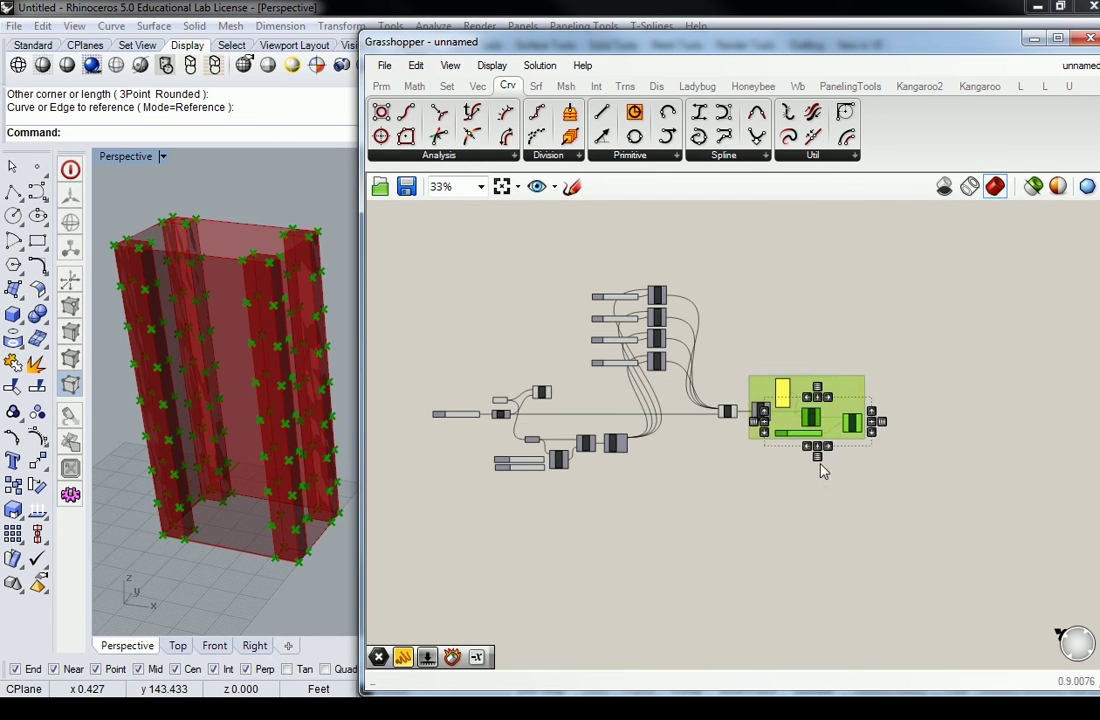
{"action": "middle_click", "coordinate": [843, 425]}
{"action": "left_click", "coordinate": [852, 424]}
{"action": "right_click_drag", "start_coordinate": [225, 310], "coordinate": [293, 316]}
{"action": "left_click", "coordinate": [560, 376]}
{"action": "scroll", "coordinate": [570, 398], "scroll_direction": "up", "scroll_amount": 5}
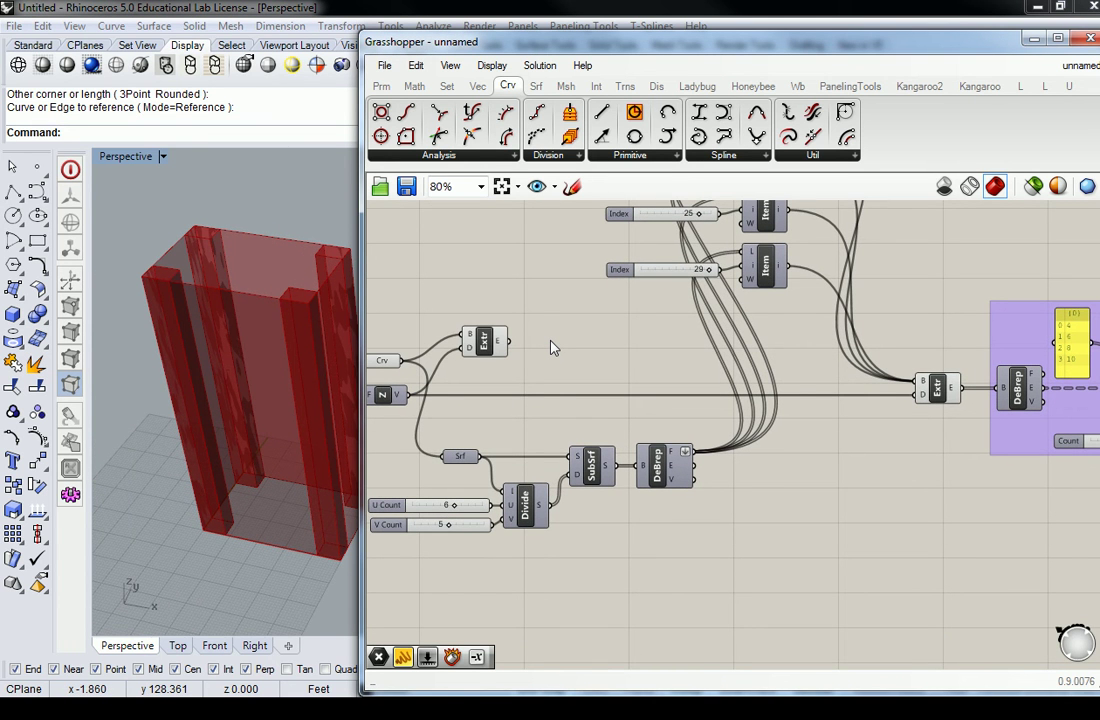
- Add a Cap Holes component and wire the building extrusion into it
{"action": "left_click", "coordinate": [484, 341]}
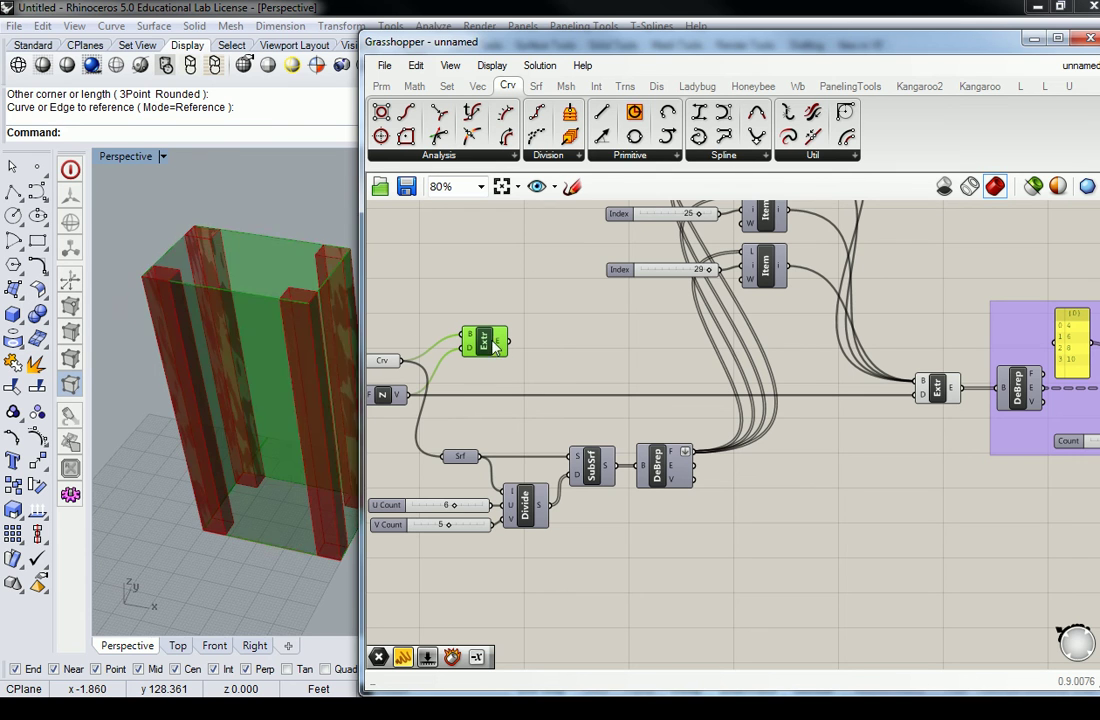
{"action": "right_click_drag", "start_coordinate": [210, 300], "coordinate": [243, 363]}
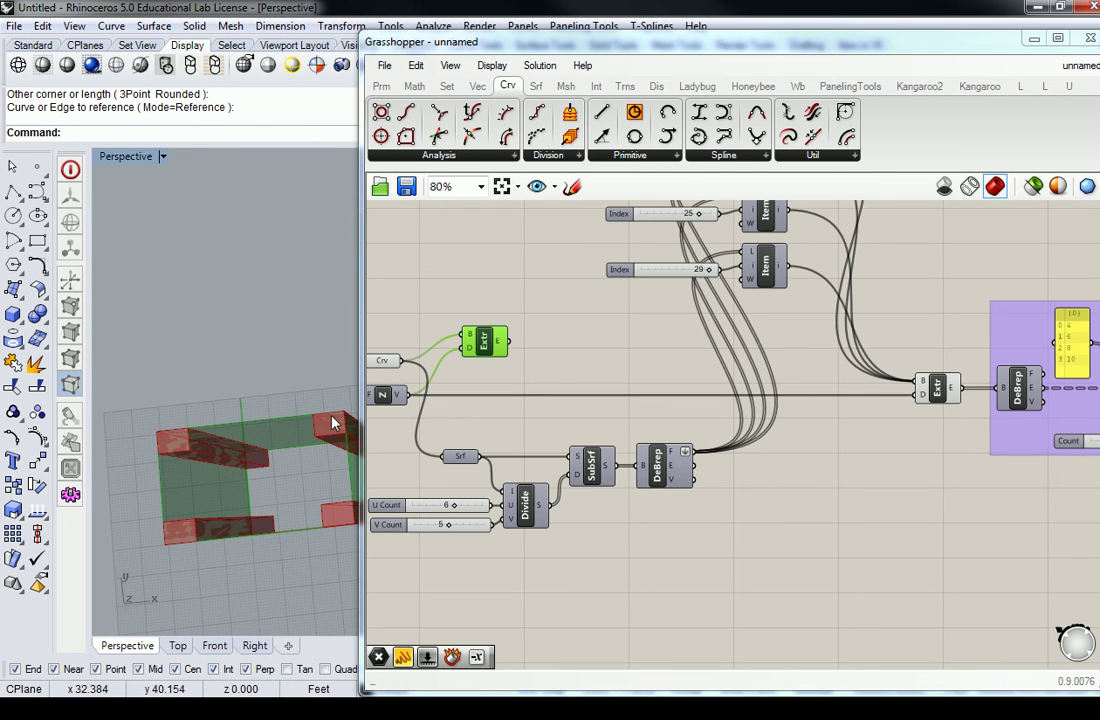
{"action": "right_click_drag", "start_coordinate": [334, 422], "coordinate": [230, 300]}
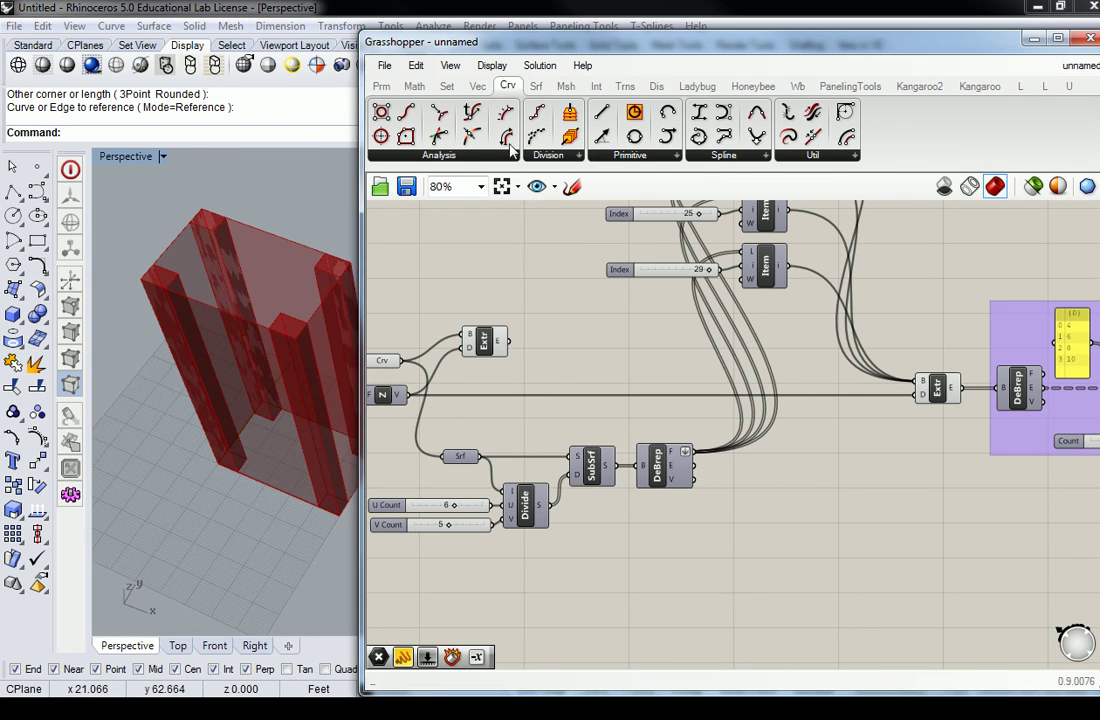
{"action": "left_click", "coordinate": [538, 87]}
{"action": "left_click", "coordinate": [720, 155]}
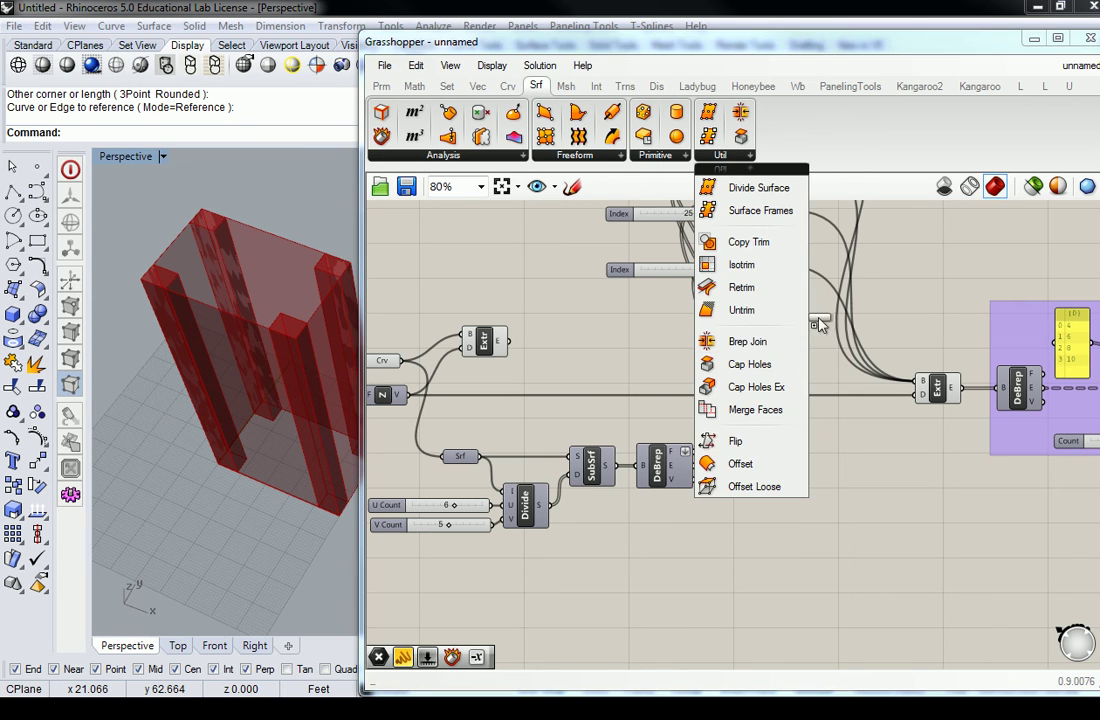
{"action": "left_click_drag", "start_coordinate": [754, 378], "coordinate": [577, 341]}
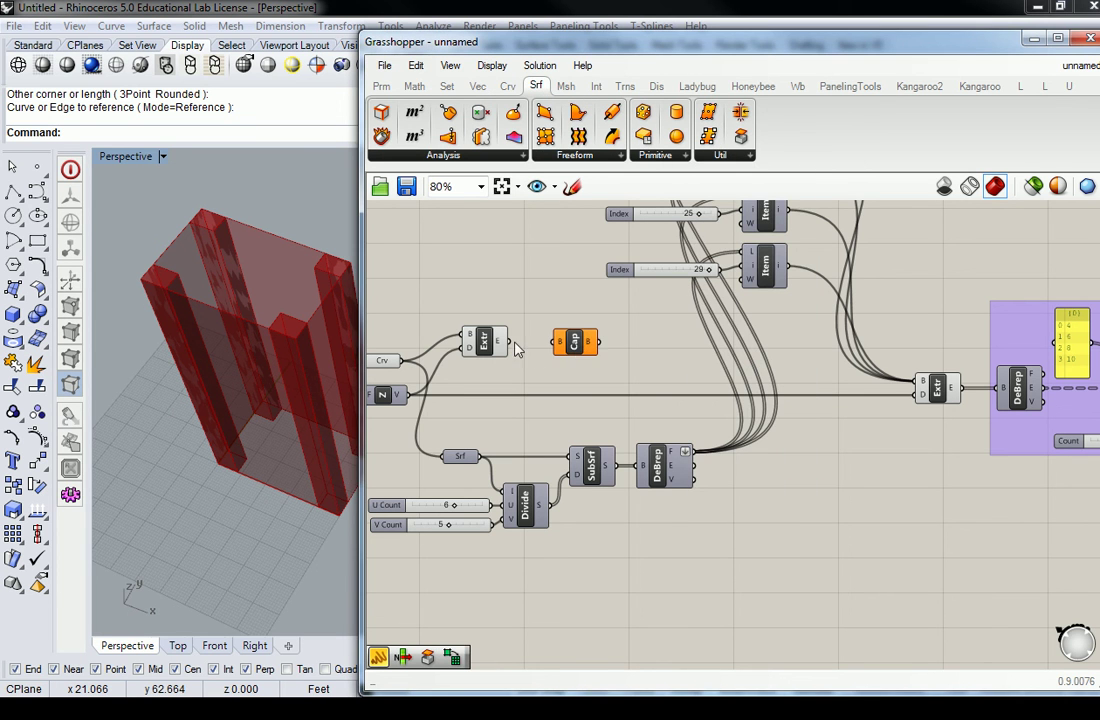
{"action": "left_click", "coordinate": [577, 350]}
{"action": "left_click_drag", "start_coordinate": [507, 341], "coordinate": [556, 355]}
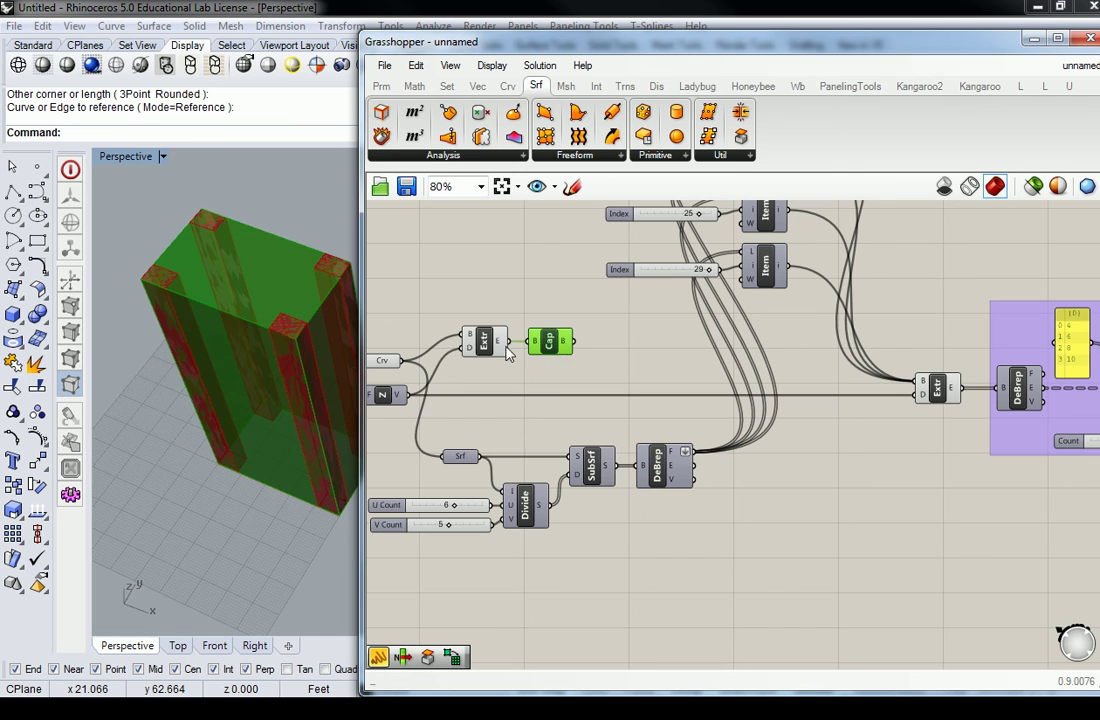
- Turn off the building extrusion's preview and inspect the capped mass
{"action": "left_click", "coordinate": [490, 345]}
{"action": "right_click", "coordinate": [490, 345]}
{"action": "left_click", "coordinate": [540, 378]}
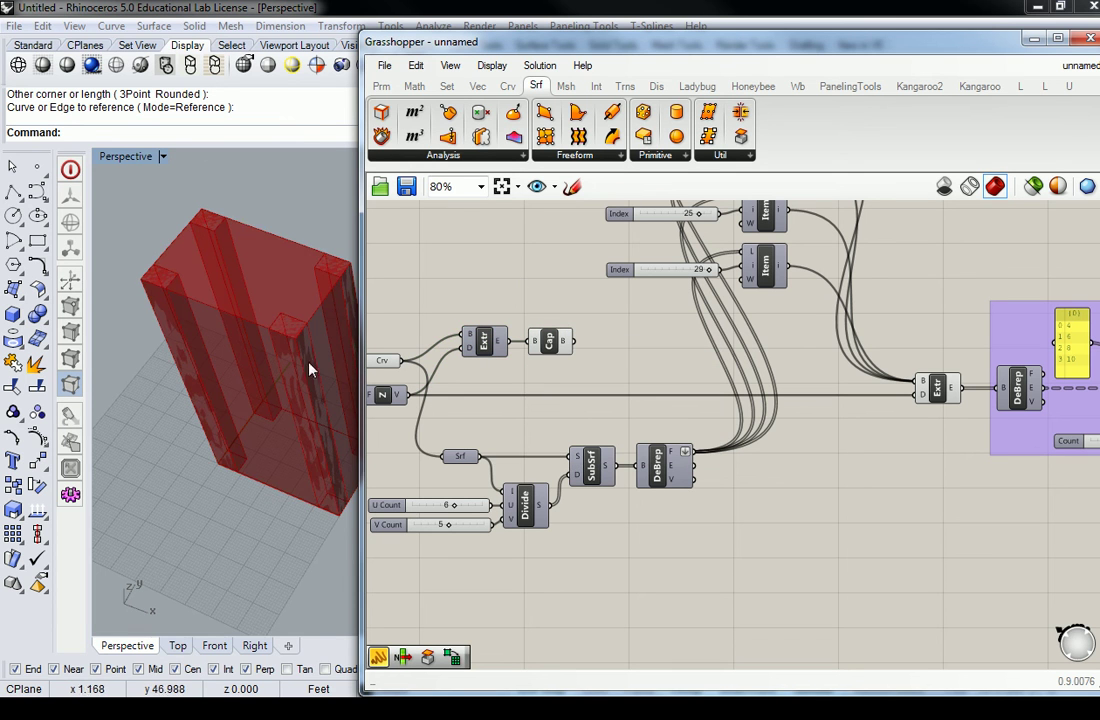
{"action": "right_click_drag", "start_coordinate": [310, 365], "coordinate": [258, 351]}
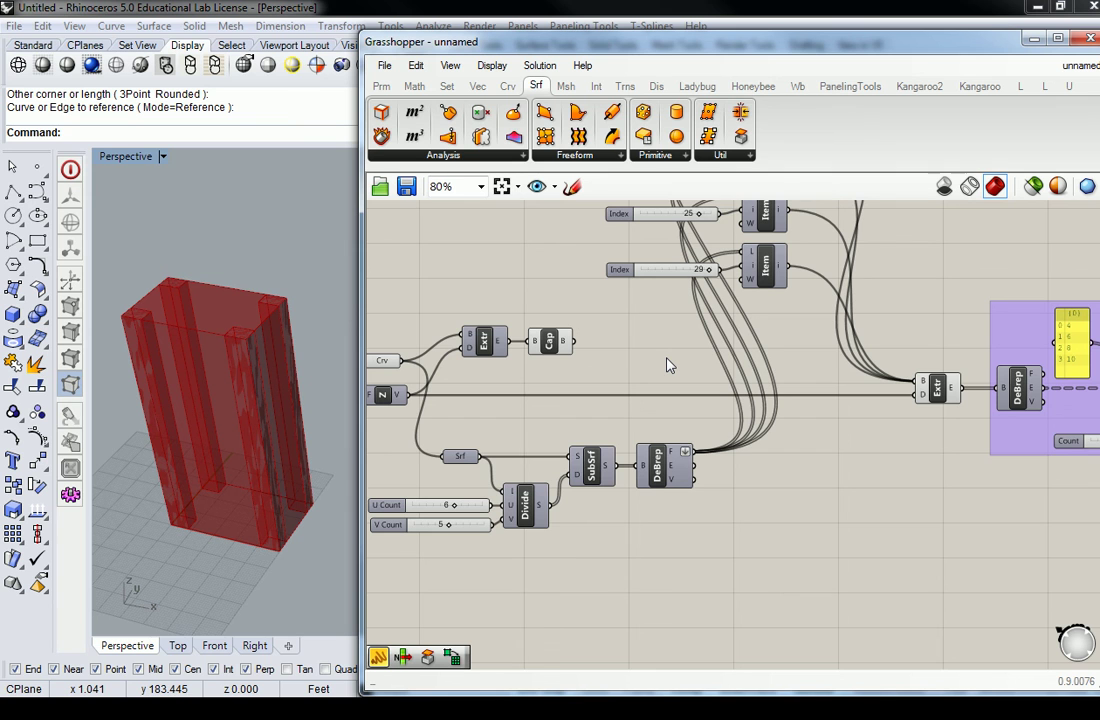
- Place a Solid Difference component from Int > Shape below the extrusions
{"action": "right_click_drag", "start_coordinate": [670, 365], "coordinate": [635, 380]}
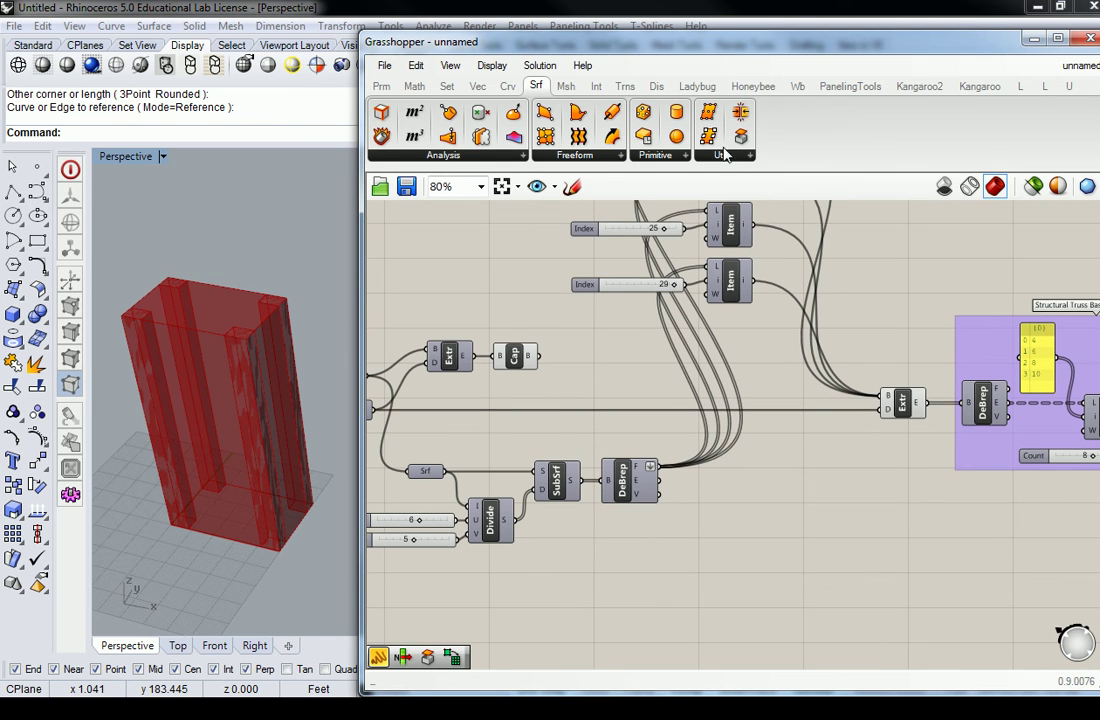
{"action": "left_click", "coordinate": [726, 155]}
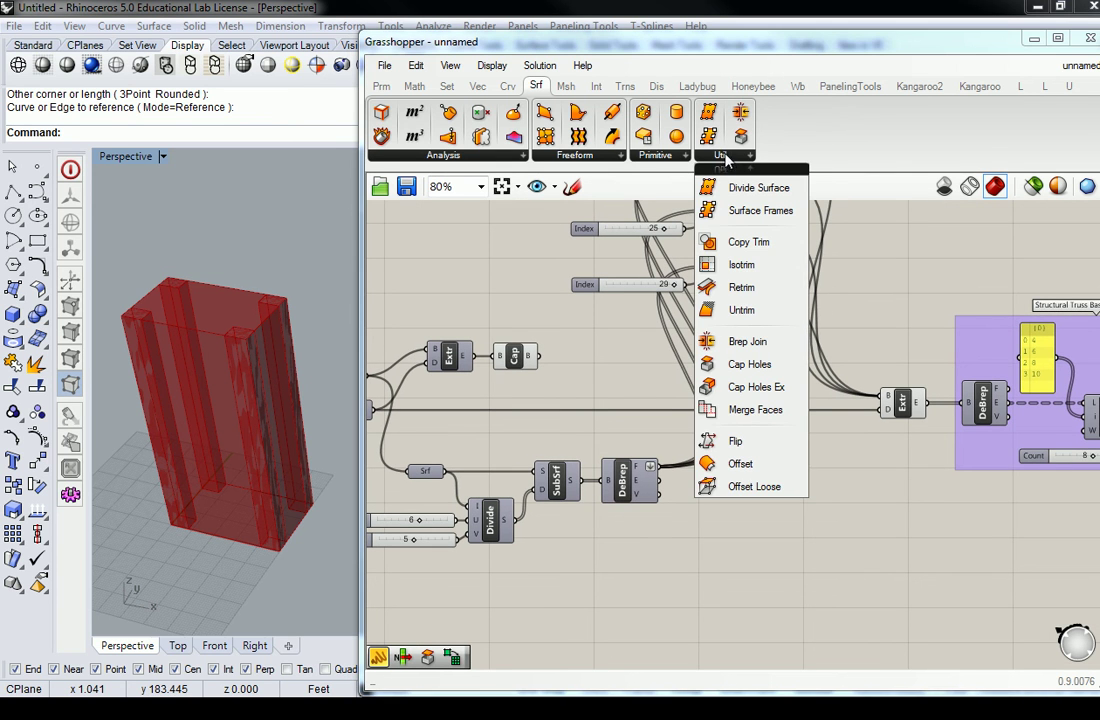
{"action": "left_click", "coordinate": [622, 87]}
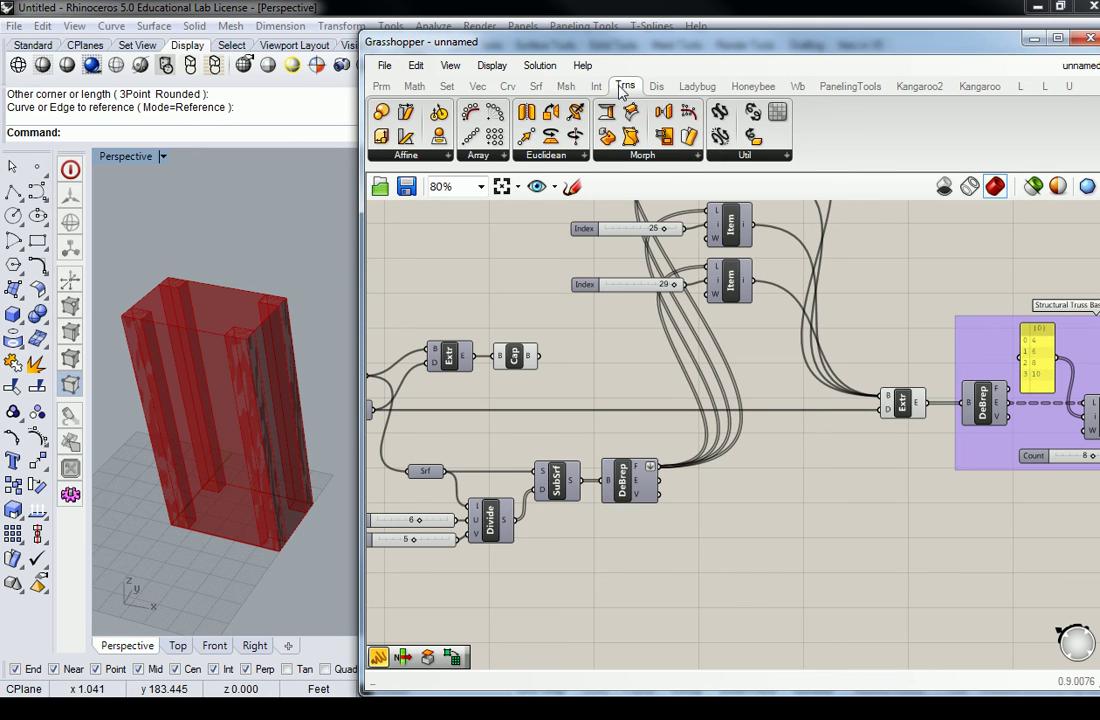
{"action": "left_click", "coordinate": [596, 87]}
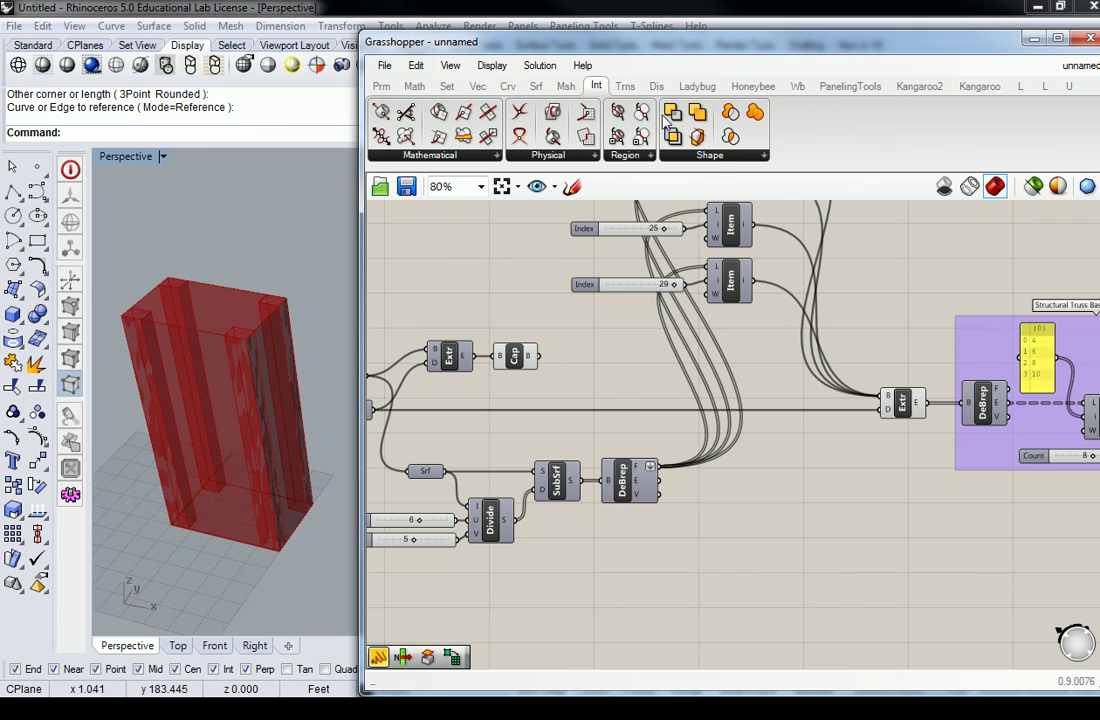
{"action": "left_click", "coordinate": [722, 157]}
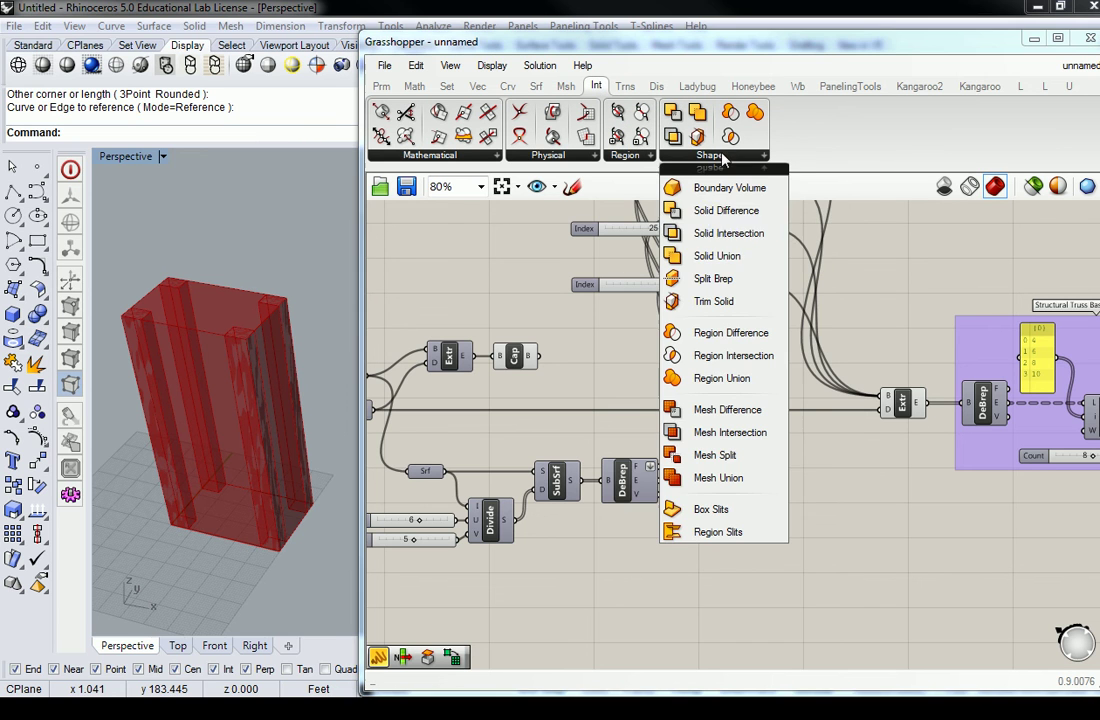
{"action": "left_click", "coordinate": [742, 215]}
{"action": "left_click", "coordinate": [850, 445]}
{"action": "right_click_drag", "start_coordinate": [859, 479], "coordinate": [792, 453]}
{"action": "left_click_drag", "start_coordinate": [790, 446], "coordinate": [914, 555]}
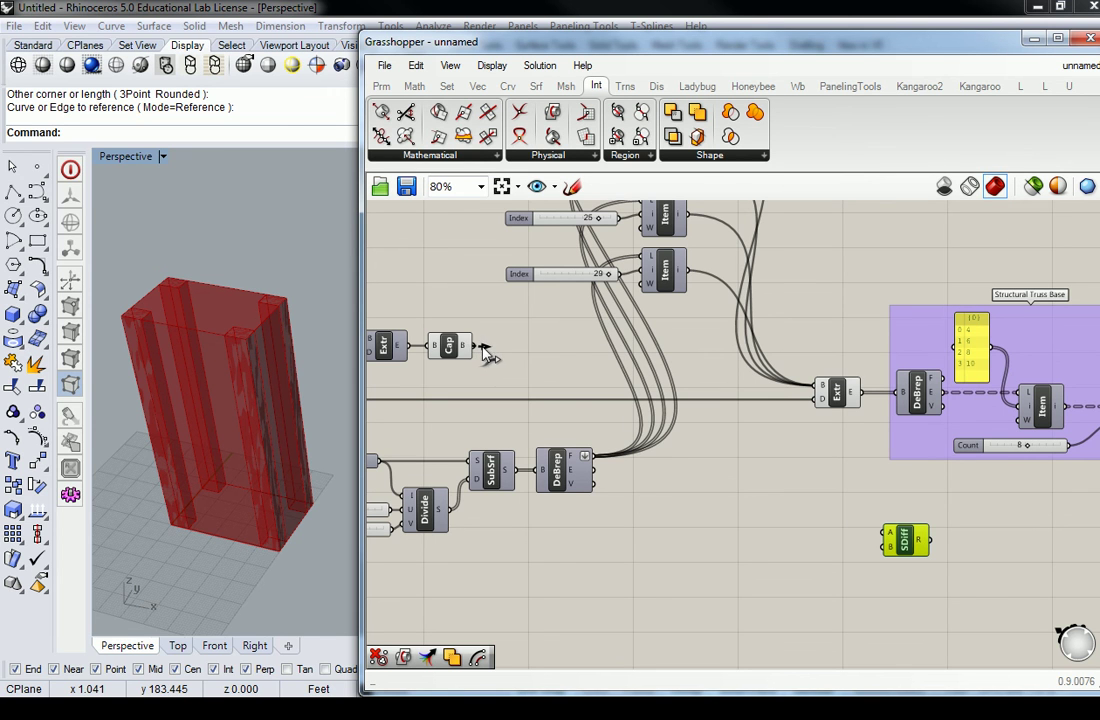
- Wire the capped mass into Solid Difference input A and the shaft extrusions into input B
{"action": "left_click_drag", "start_coordinate": [474, 346], "coordinate": [887, 533]}
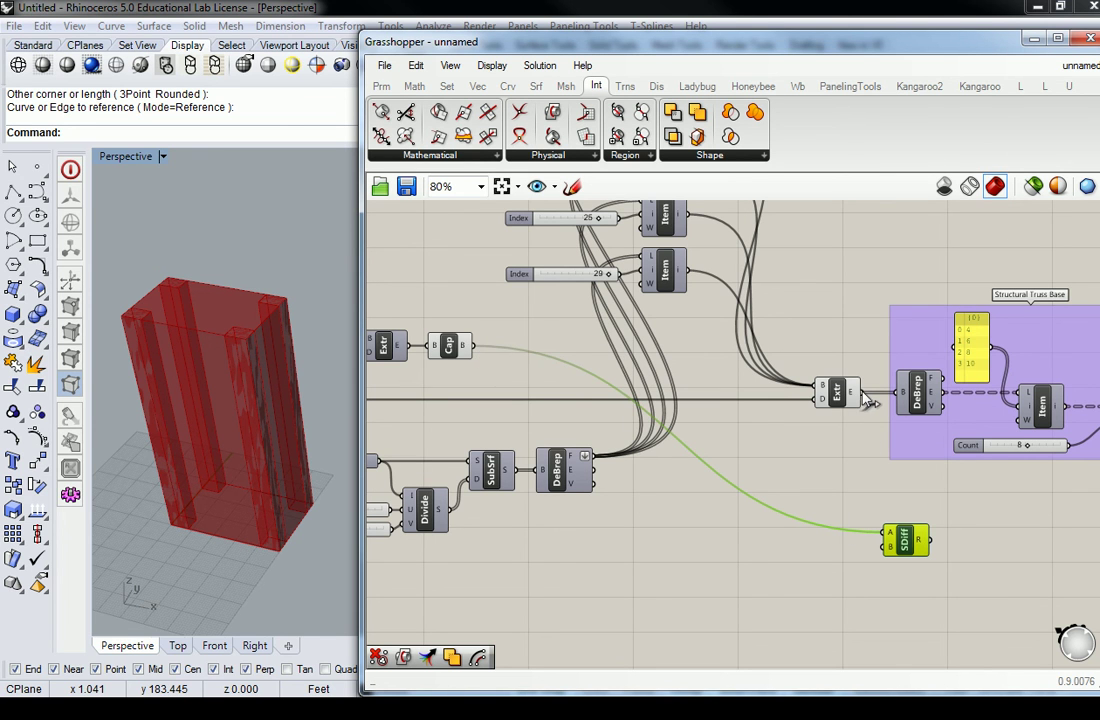
{"action": "left_click_drag", "start_coordinate": [857, 391], "coordinate": [884, 549]}
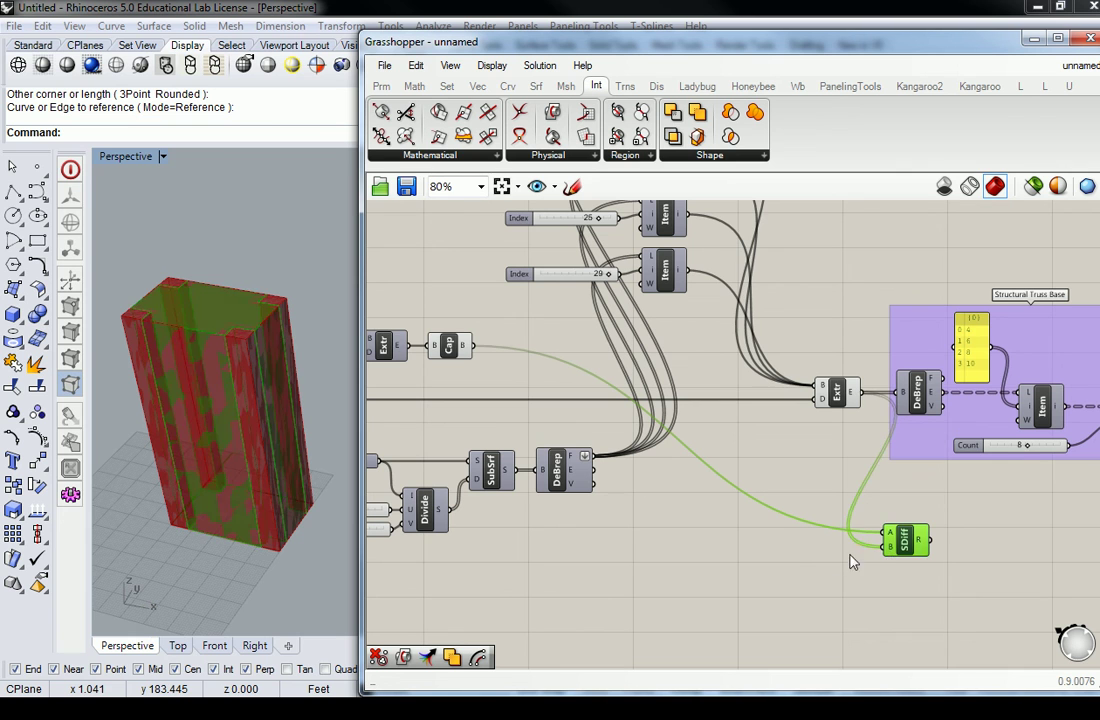
{"action": "left_click", "coordinate": [793, 574]}
- Turn off Preview on the shaft Extrude and Cap components so only the carved building shows
{"action": "left_click", "coordinate": [840, 395]}
{"action": "right_click", "coordinate": [842, 394]}
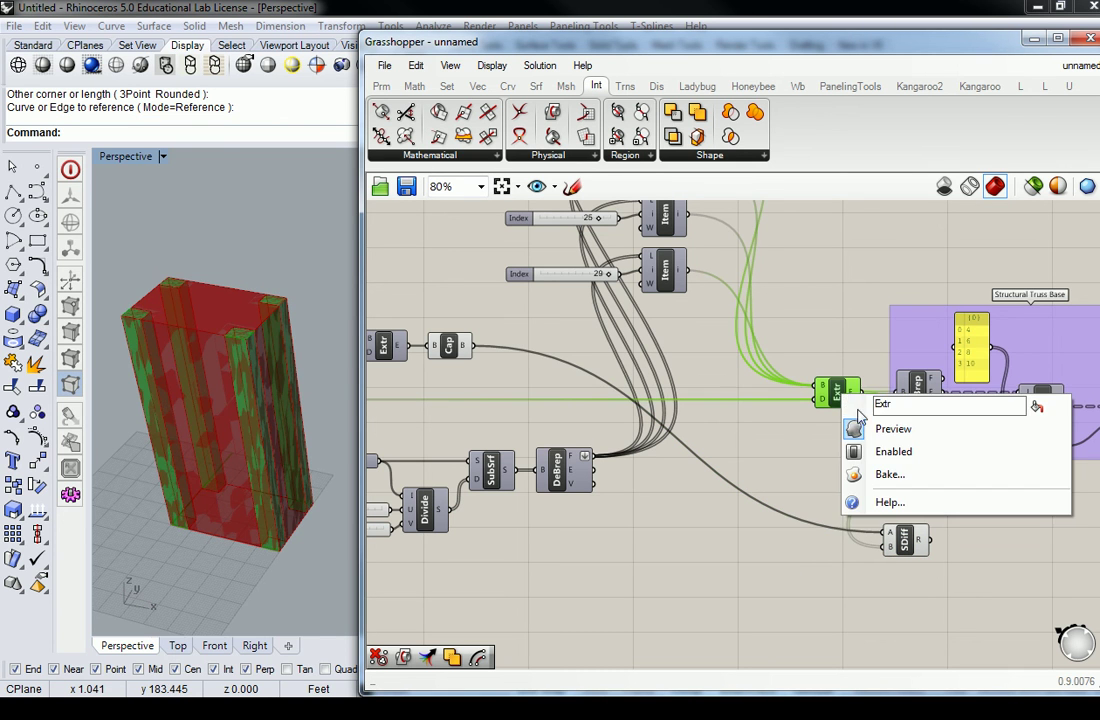
{"action": "left_click", "coordinate": [885, 430]}
{"action": "left_click", "coordinate": [450, 346]}
{"action": "right_click", "coordinate": [450, 346]}
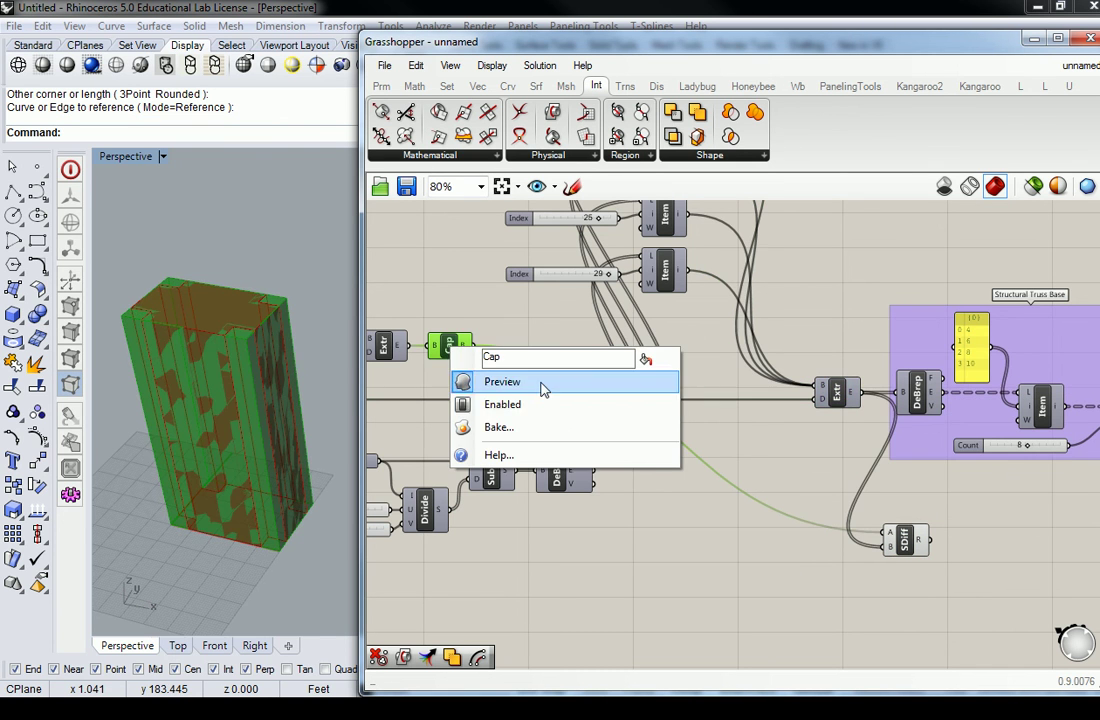
{"action": "left_click", "coordinate": [540, 386]}
{"action": "right_click_drag", "start_coordinate": [226, 356], "coordinate": [255, 378]}
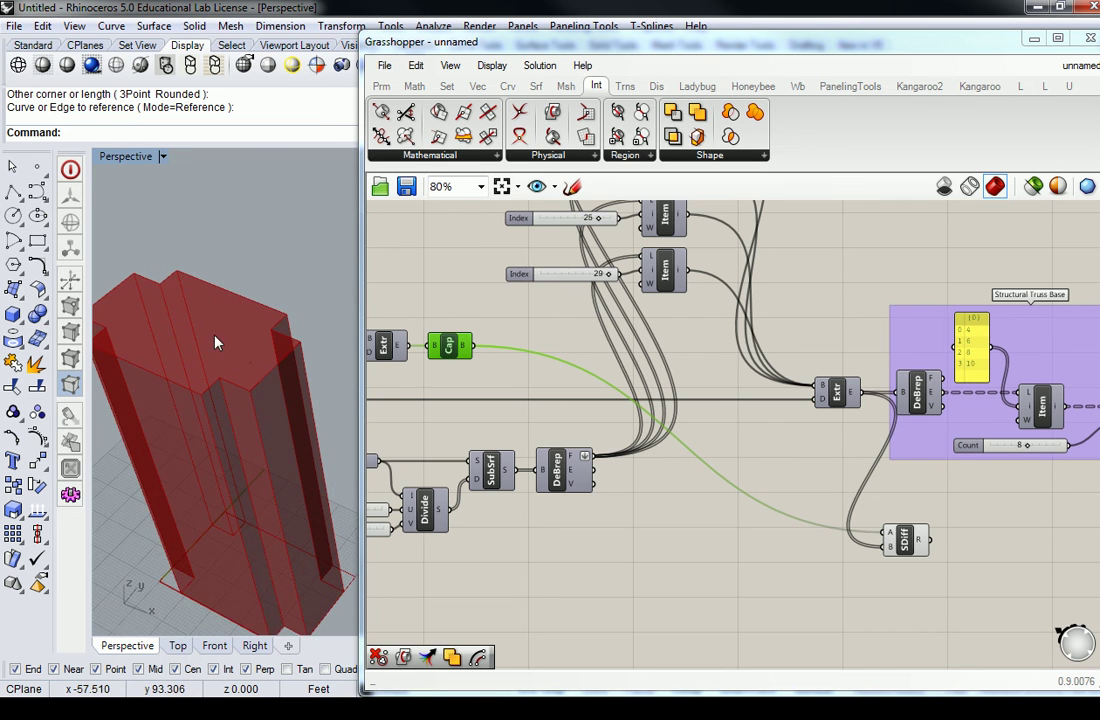
{"action": "scroll", "coordinate": [200, 328], "scroll_direction": "down", "scroll_amount": 3}
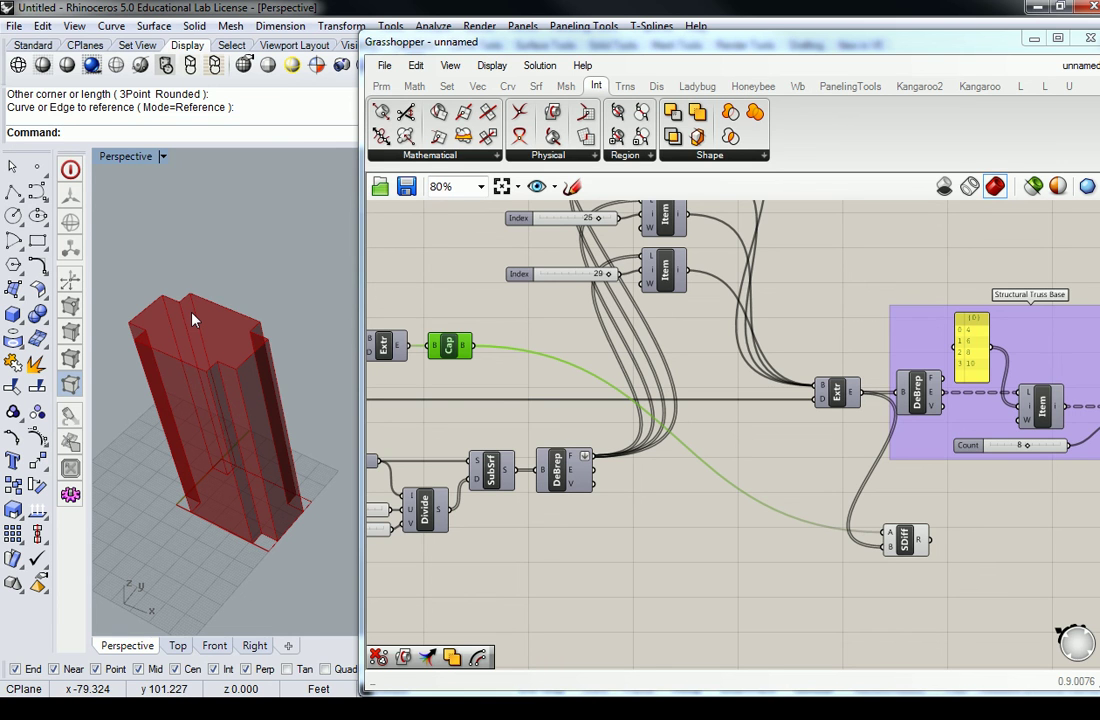
{"action": "right_click_drag", "start_coordinate": [810, 463], "coordinate": [695, 430]}
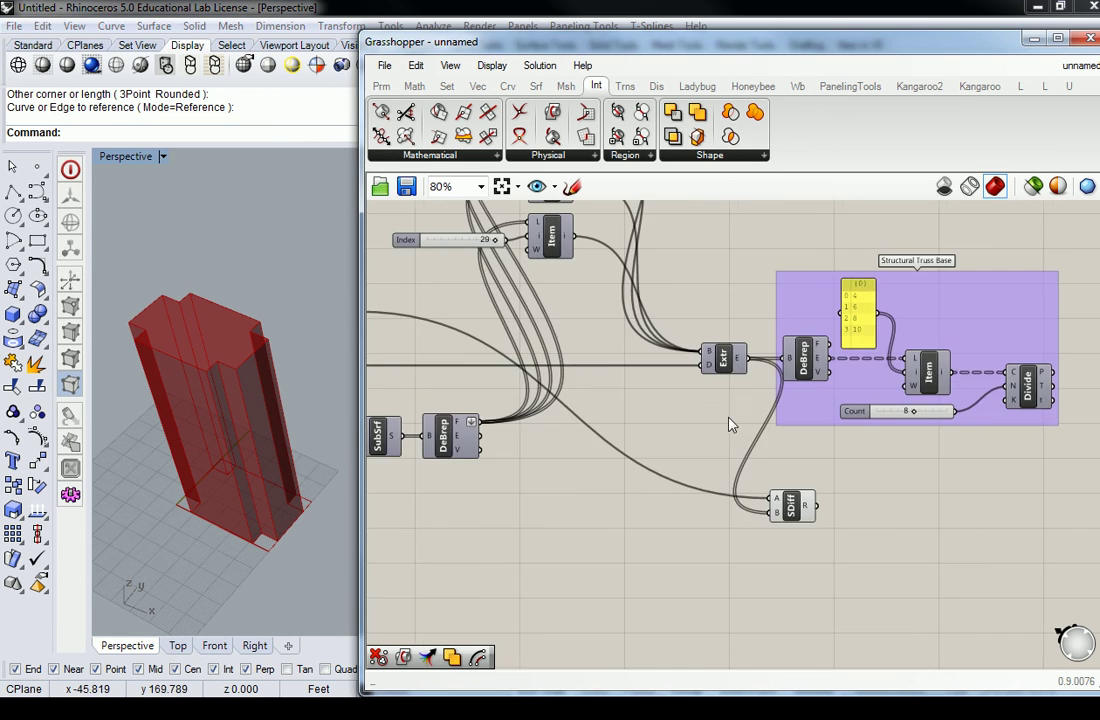
{"action": "left_click", "coordinate": [800, 510]}
{"action": "right_click_drag", "start_coordinate": [962, 319], "coordinate": [925, 345]}
{"action": "left_click", "coordinate": [925, 345]}
{"action": "right_click_drag", "start_coordinate": [790, 306], "coordinate": [690, 200]}
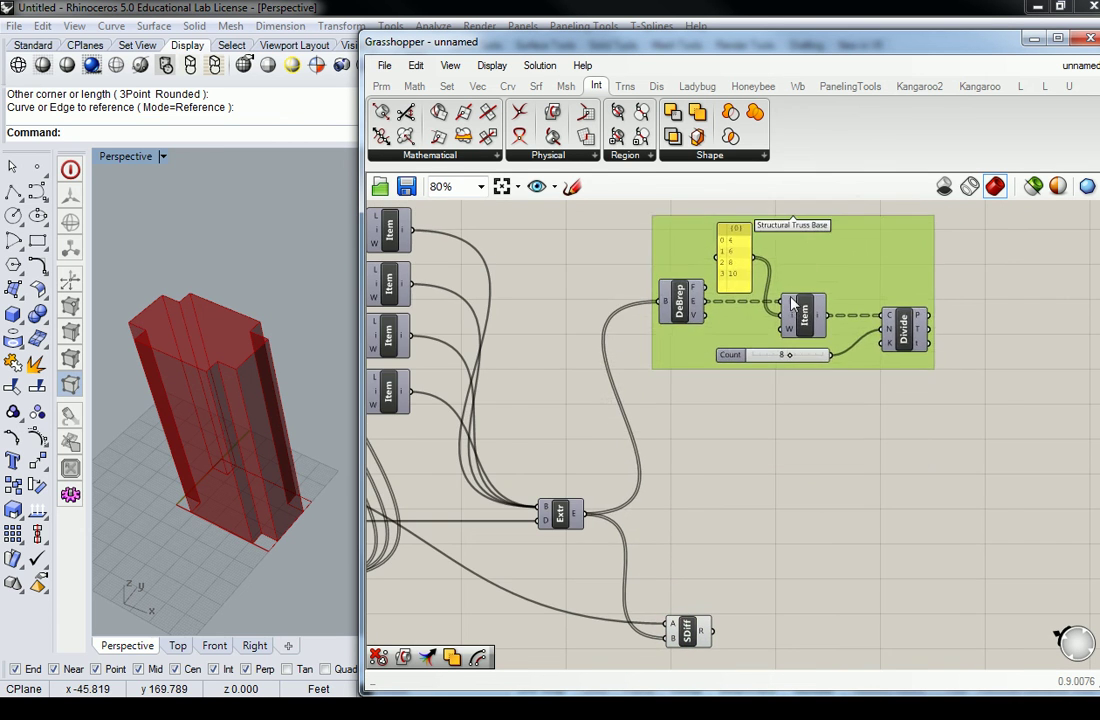
{"action": "scroll", "coordinate": [678, 425], "scroll_direction": "down", "scroll_amount": 3}
{"action": "left_click", "coordinate": [710, 495]}
{"action": "scroll", "coordinate": [749, 499], "scroll_direction": "up", "scroll_amount": 3}
{"action": "right_click", "coordinate": [783, 486]}
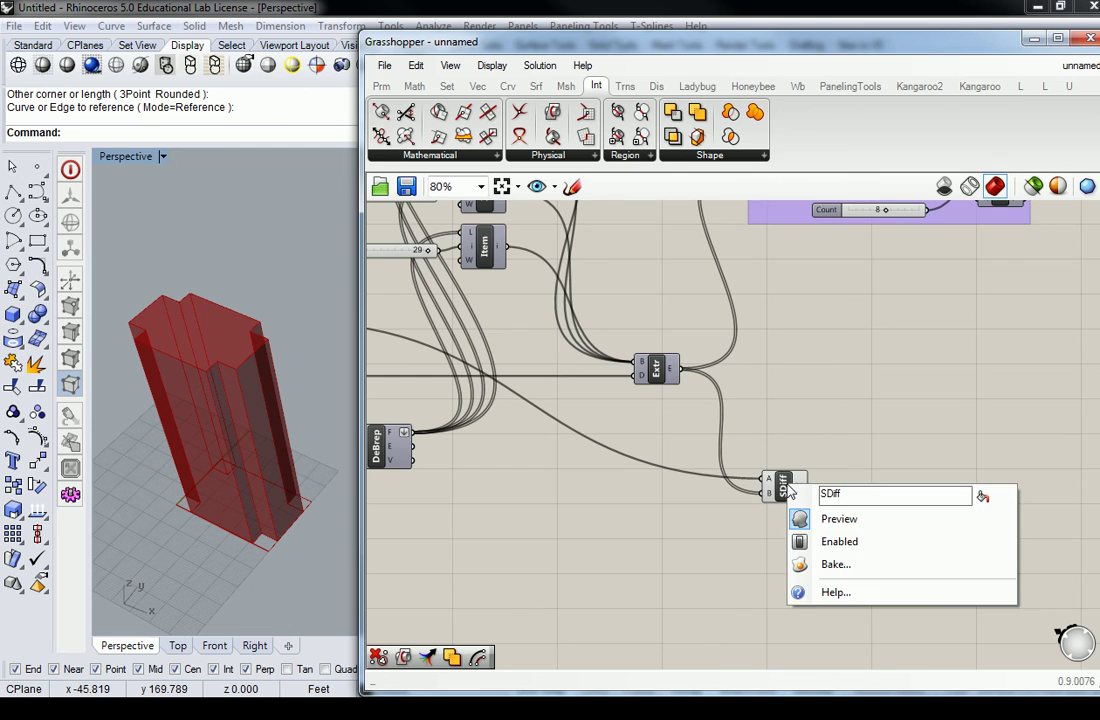
{"action": "left_click", "coordinate": [901, 430]}
{"action": "right_click_drag", "start_coordinate": [901, 430], "coordinate": [773, 474]}
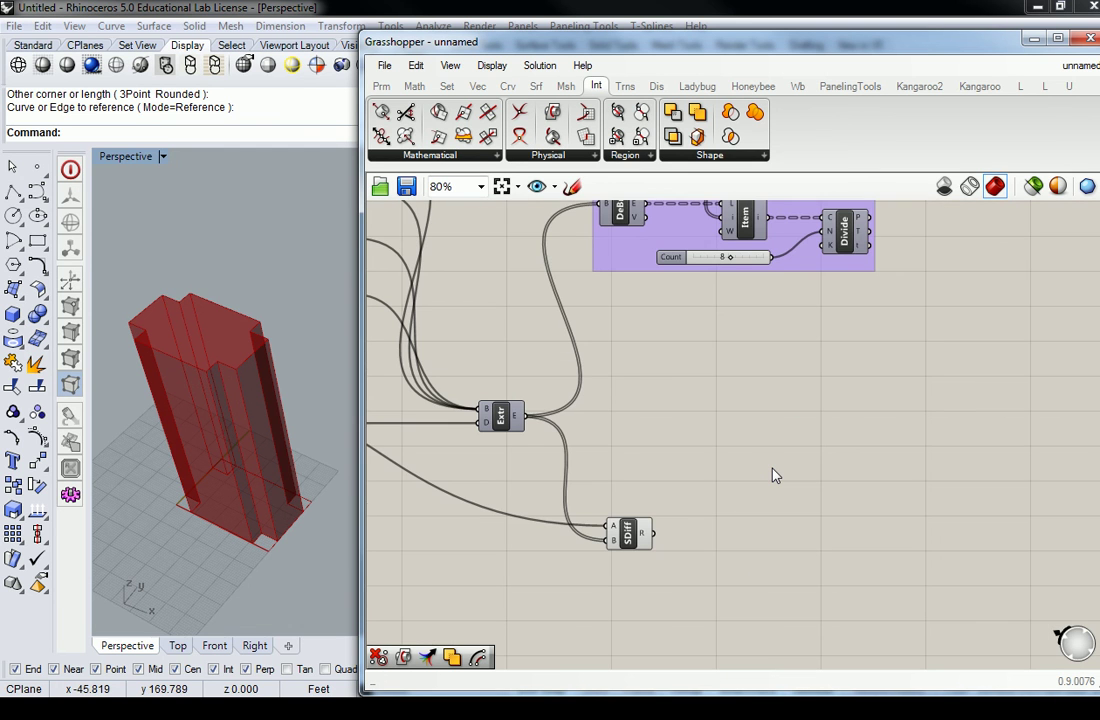